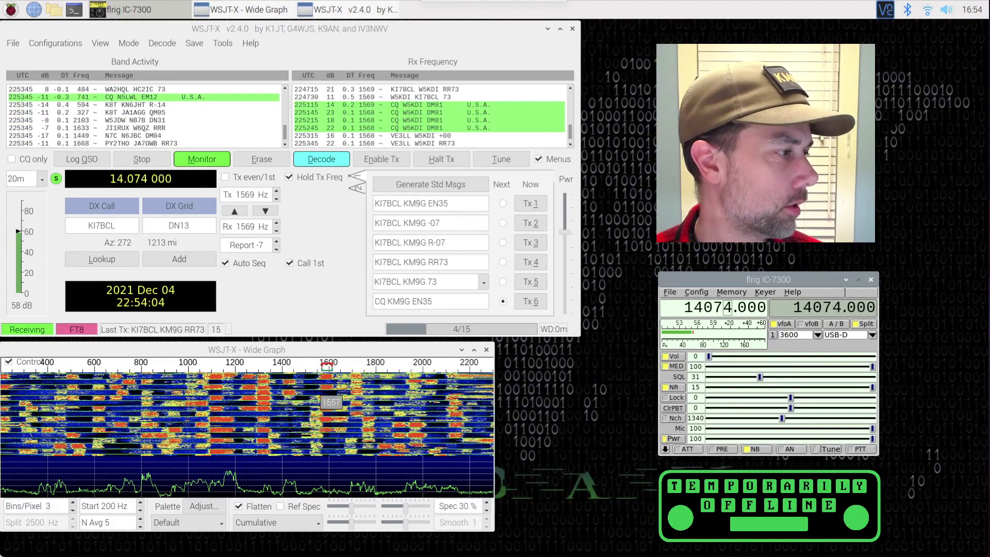
# Step: Set both the Rx and Tx offsets to 1463 Hz in the waterfall and enable transmission of the CQ message
pyautogui.click(298, 373)
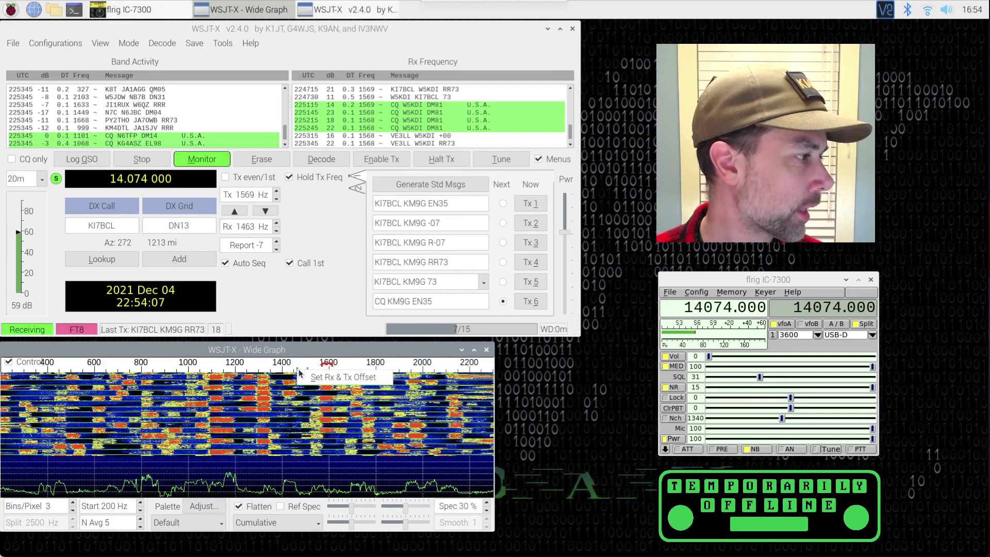
pyautogui.keyDown('ctrl'); pyautogui.click(299, 373); pyautogui.keyUp('ctrl')
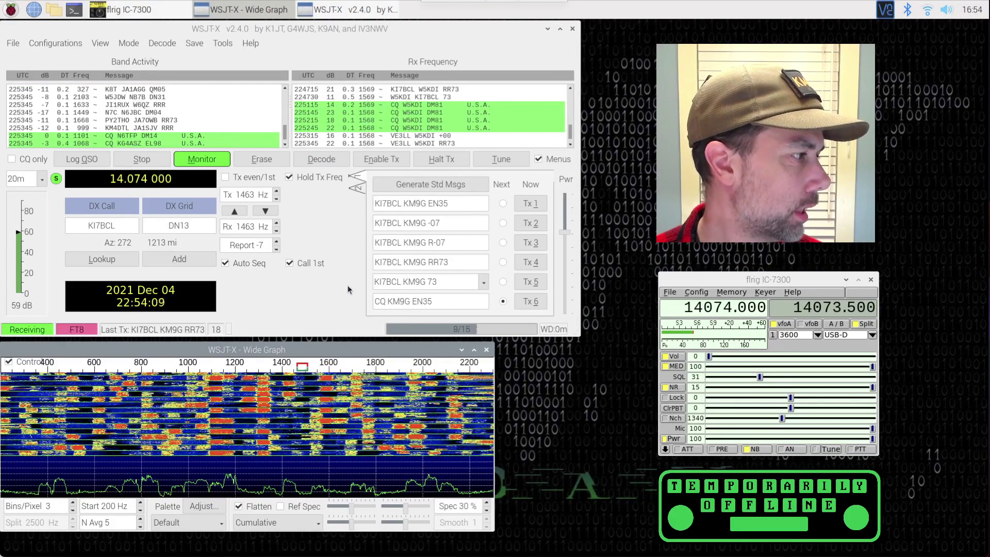
pyautogui.click(466, 294)
pyautogui.click(386, 163)
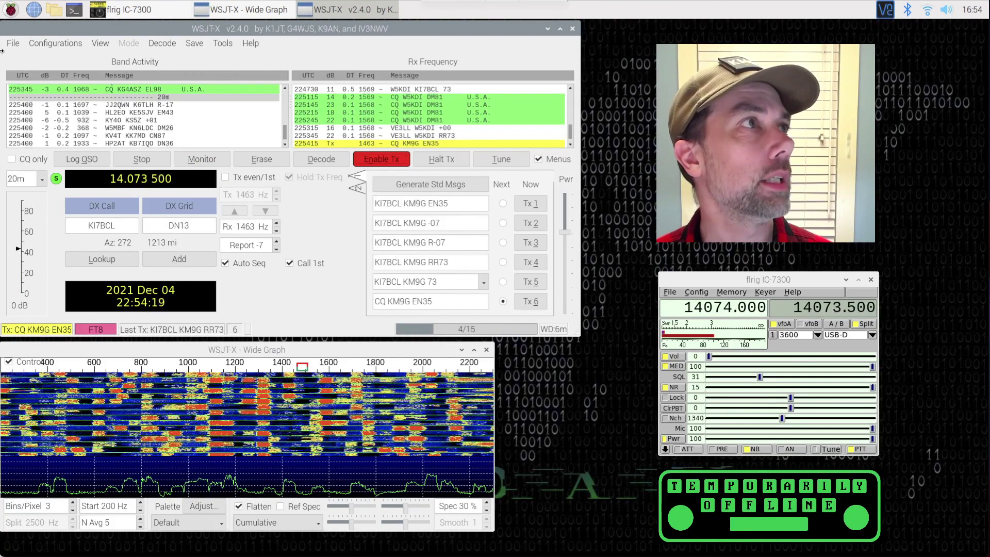
# Step: Review the soundcard and radio control settings, leaving them without saving changes
pyautogui.click(17, 44)
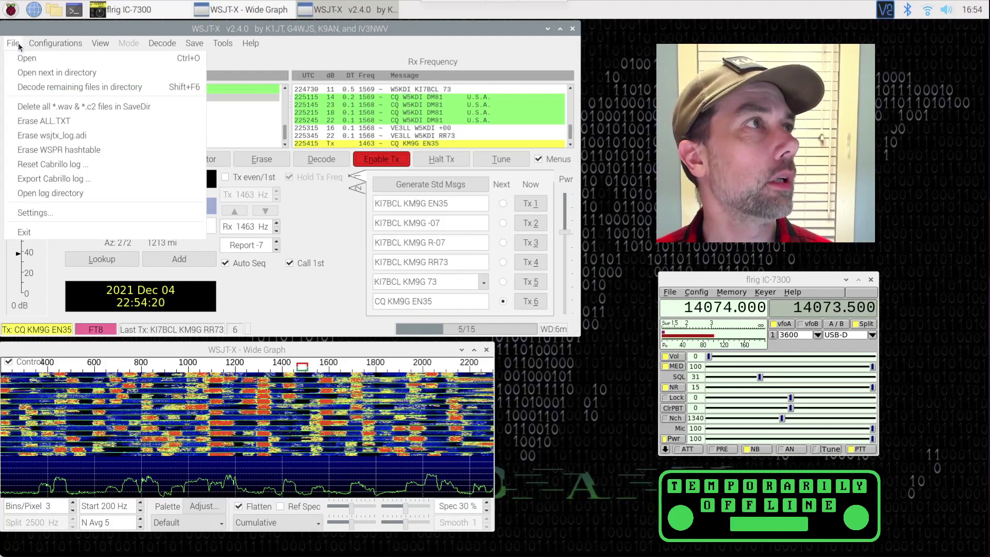
pyautogui.click(58, 214)
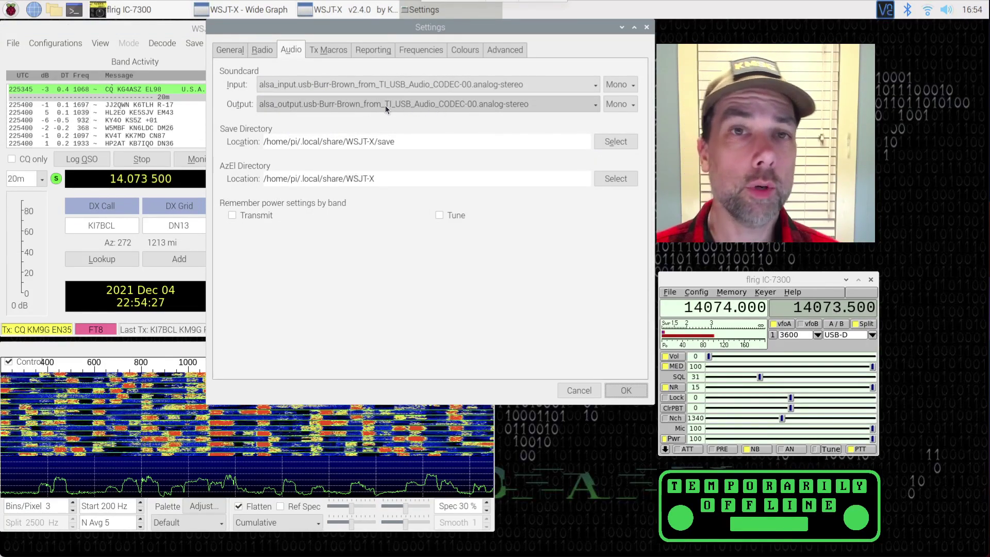
pyautogui.click(258, 52)
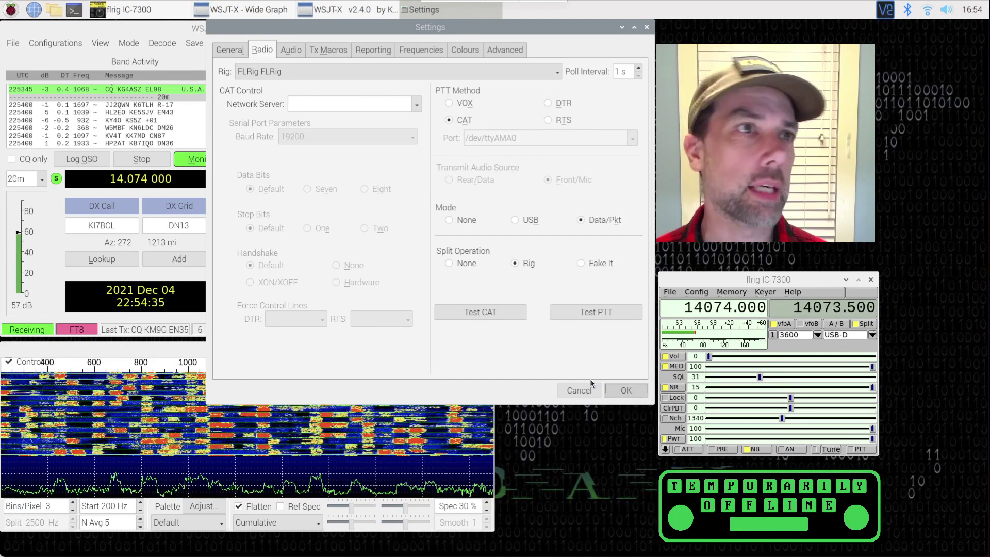
pyautogui.click(576, 388)
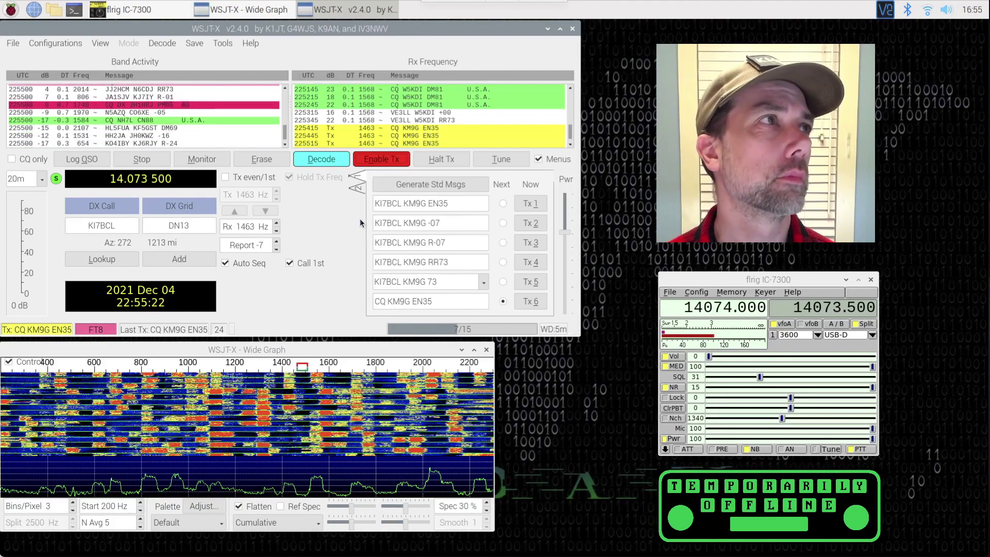
# Step: Limit the band activity to CQ calls and answer the 1534 Hz CQ from grid DM03
pyautogui.click(11, 160)
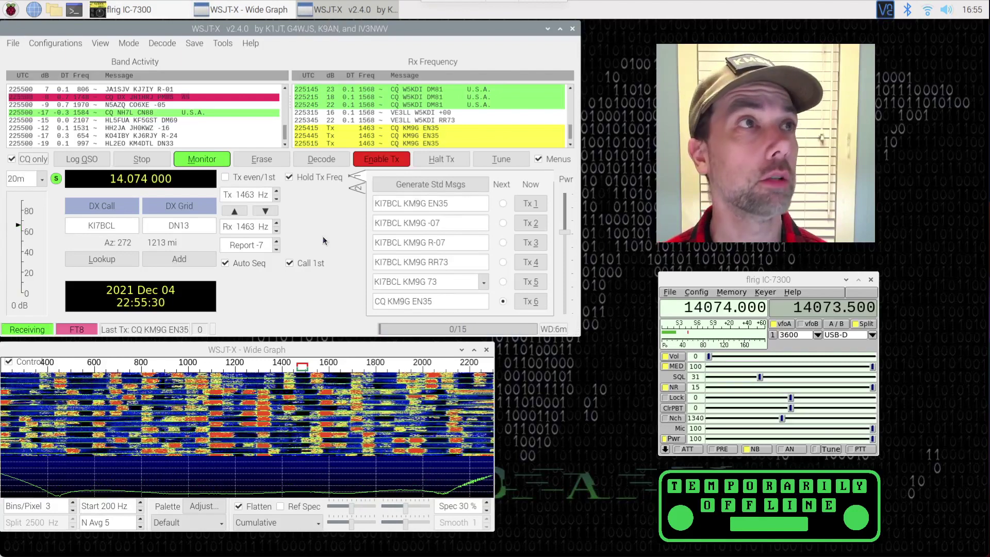
pyautogui.doubleClick(149, 135)
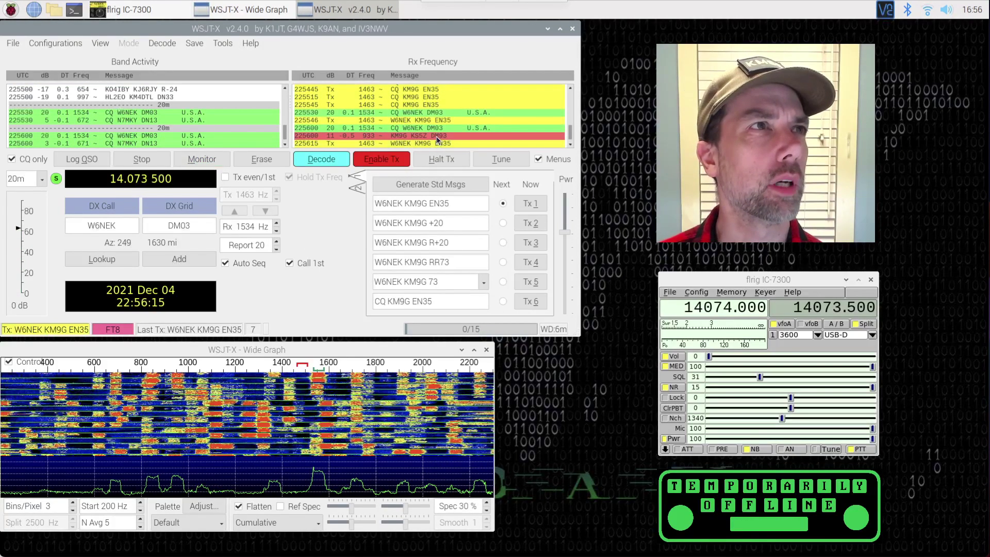
# Step: Answer the 933 Hz station calling from grid DM93 and log the contact
pyautogui.doubleClick(436, 136)
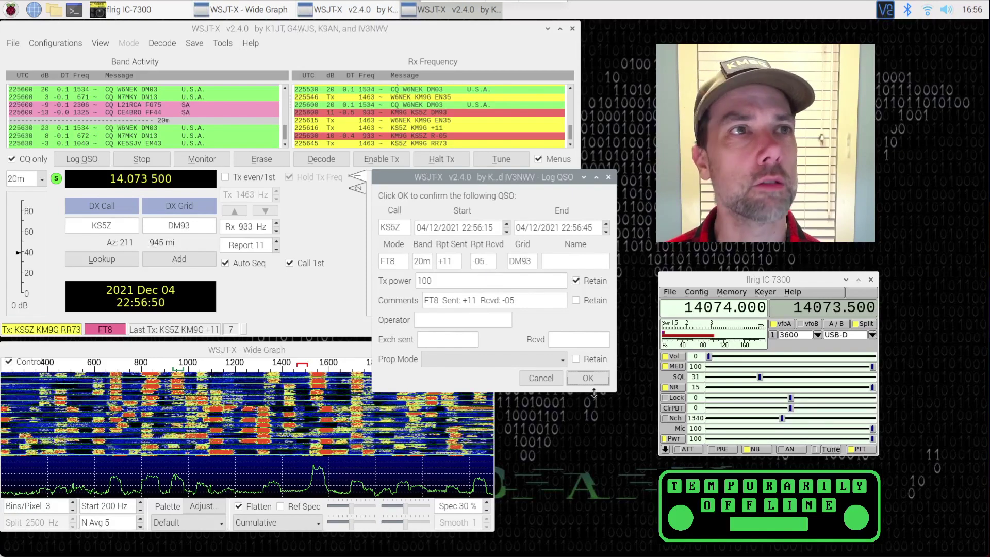
pyautogui.click(588, 378)
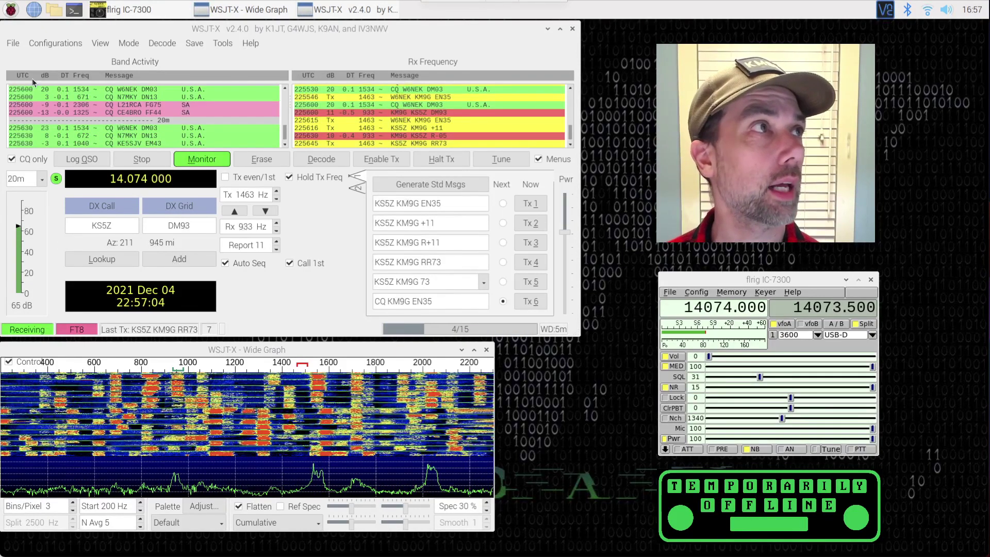
# Step: Exit WSJT-X and open the transceiver configuration in flrig
pyautogui.click(13, 43)
pyautogui.click(37, 234)
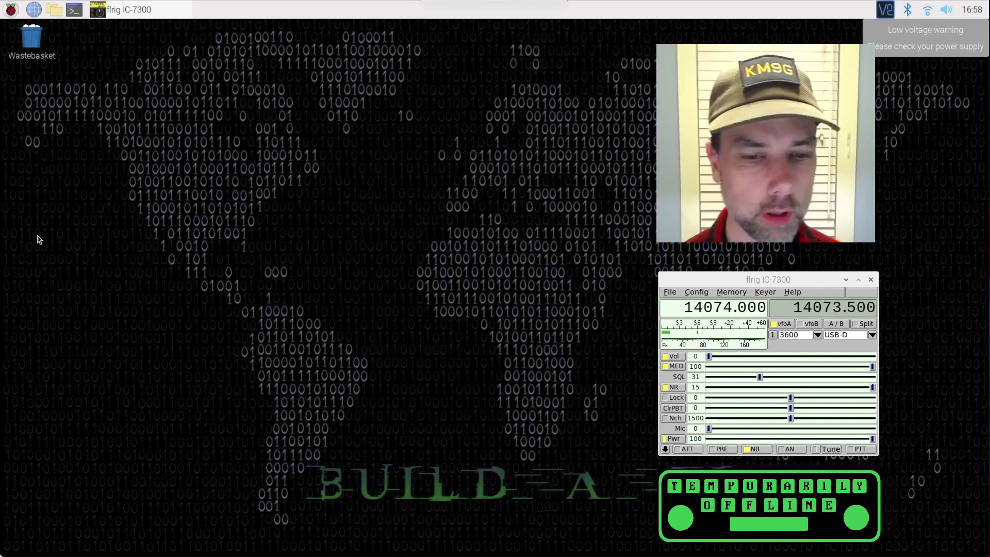
pyautogui.click(693, 292)
pyautogui.moveTo(696, 304)
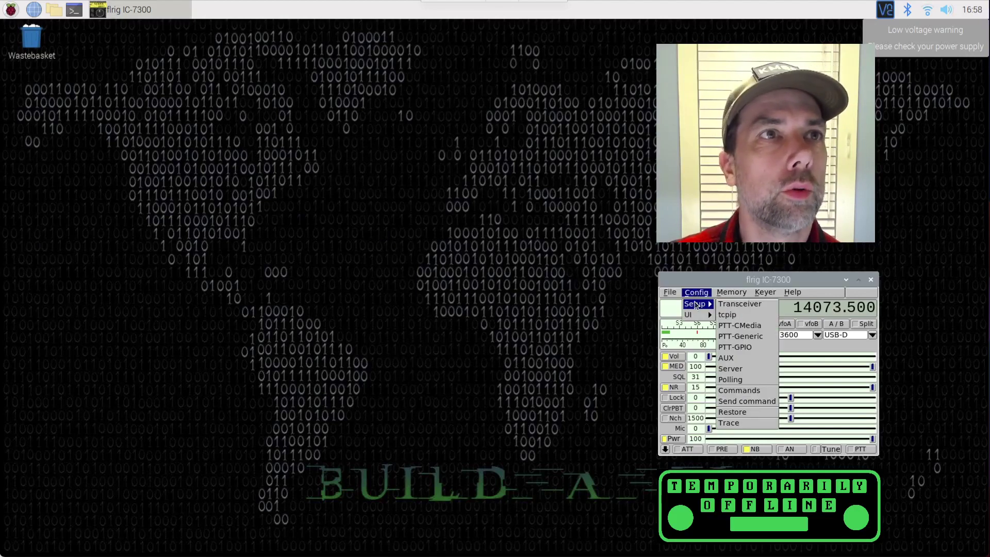
pyautogui.click(760, 304)
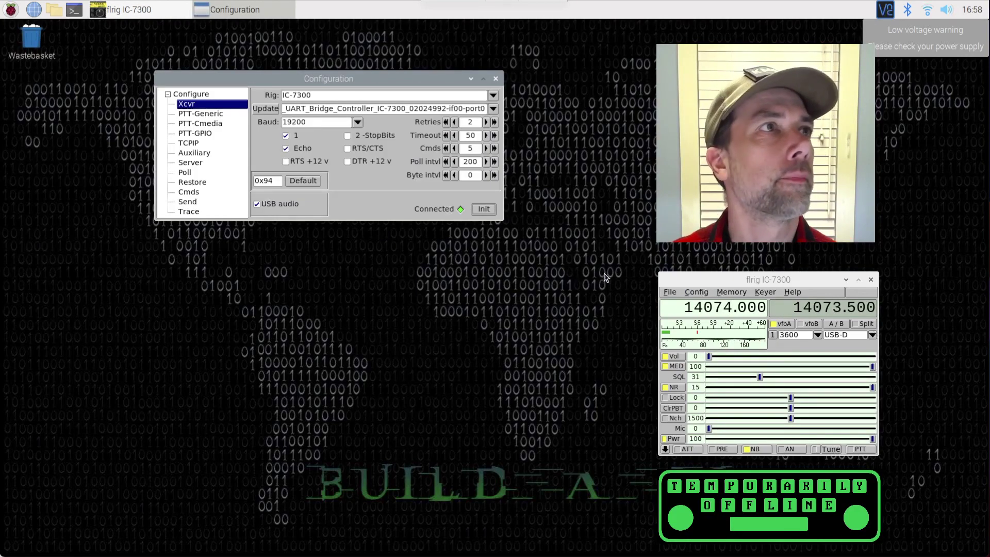
# Step: Choose Xiegu-5105 as the rig model in the transceiver configuration
pyautogui.click(493, 95)
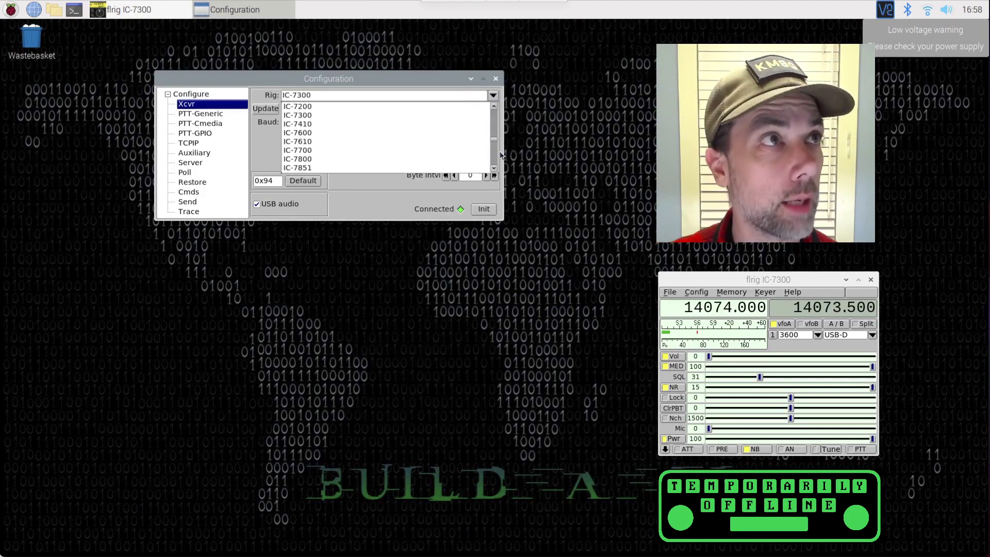
pyautogui.scroll(-5, 494, 150)
pyautogui.scroll(-3, 495, 161)
pyautogui.scroll(-3, 493, 163)
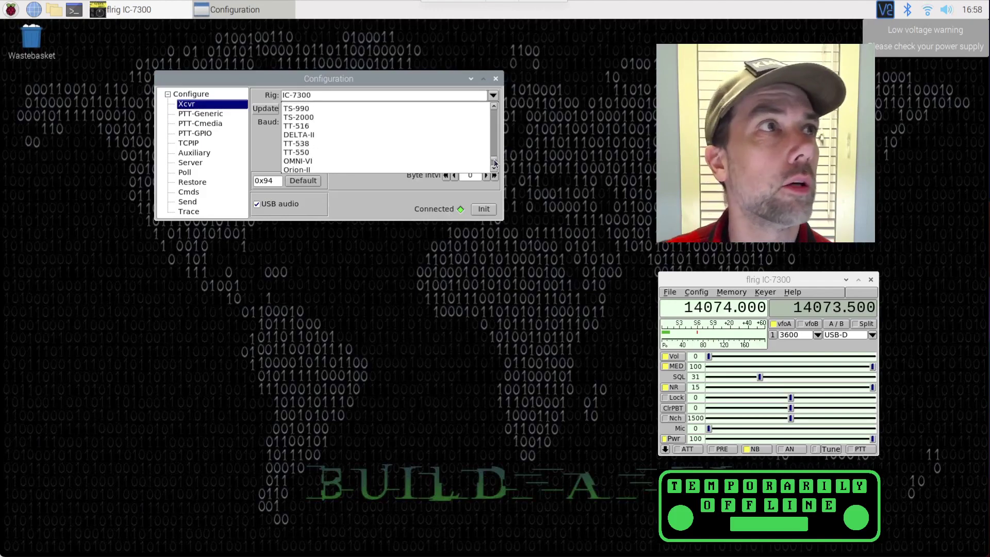
pyautogui.scroll(-3, 494, 164)
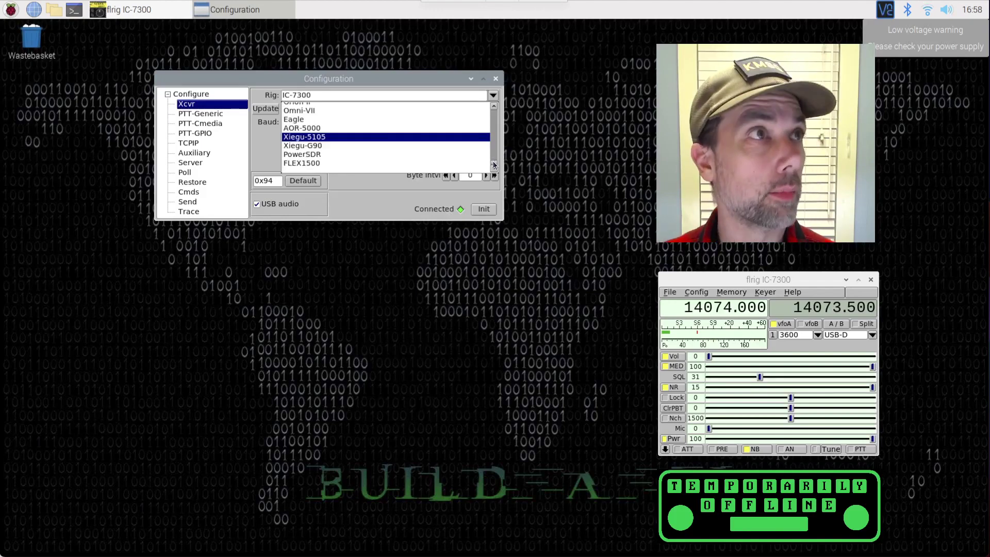
pyautogui.click(320, 137)
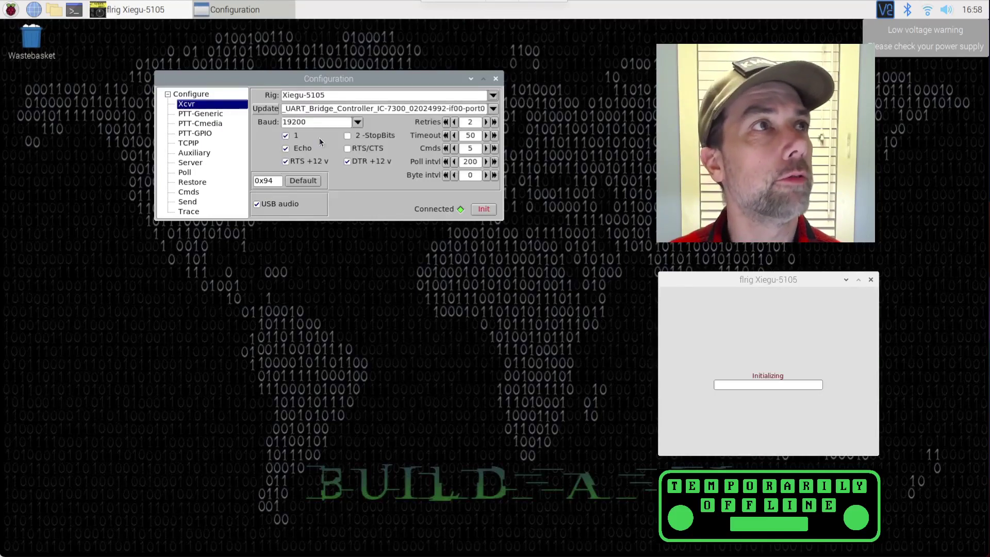
# Step: Refresh the serial ports, assign the usb-1a86_USB_Dual_Serial port ending in if02 to the rig, and initialize the connection
pyautogui.click(493, 109)
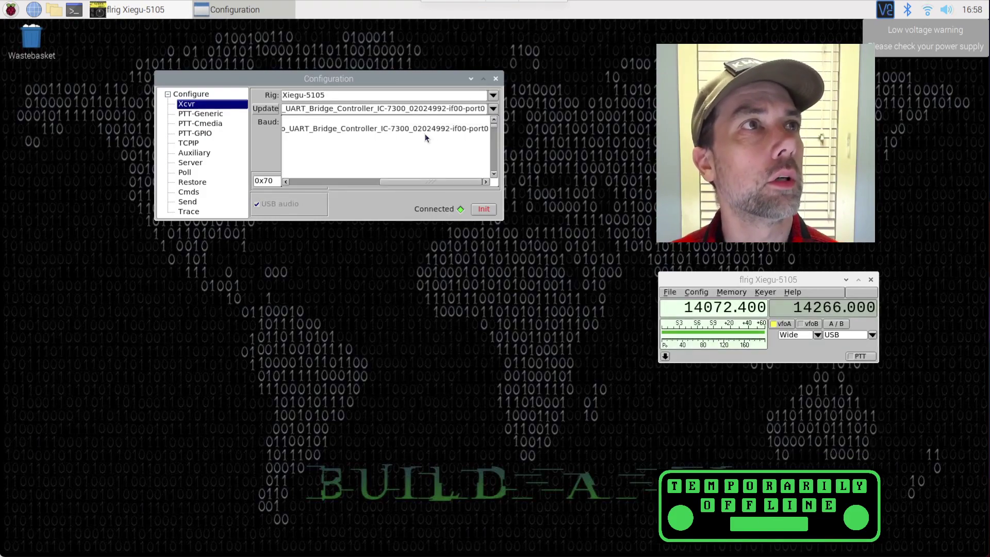
pyautogui.moveTo(447, 184); pyautogui.dragTo(275, 175)
pyautogui.click(266, 110)
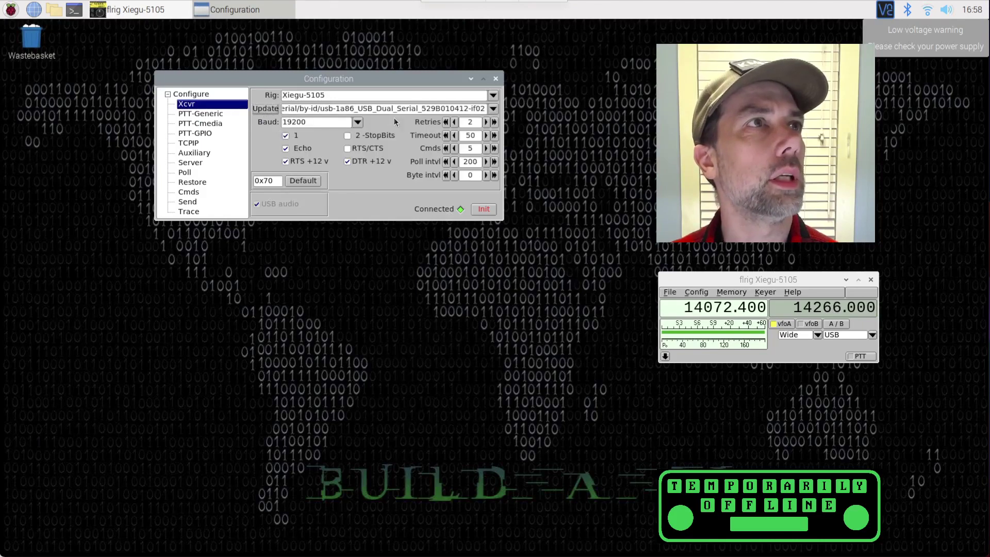
pyautogui.click(494, 109)
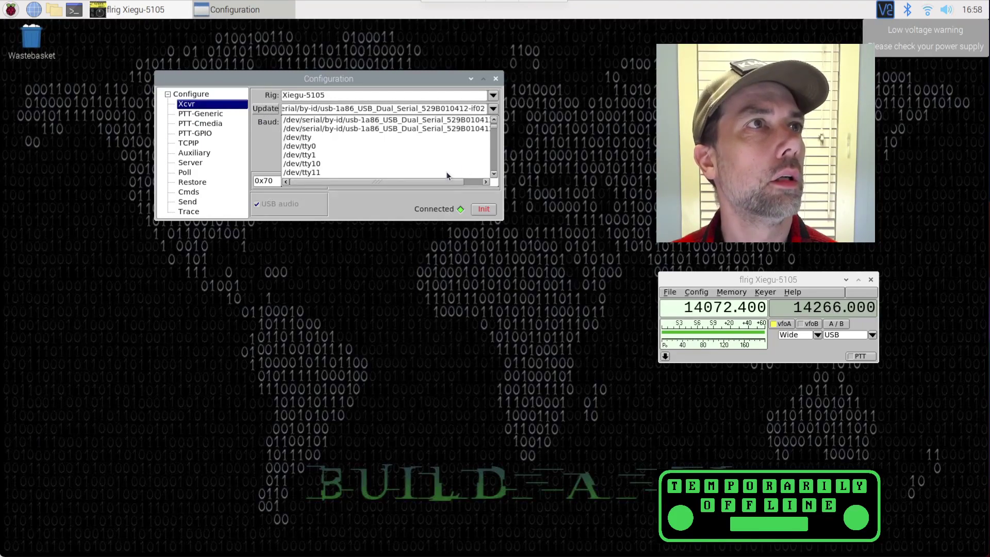
pyautogui.moveTo(446, 183); pyautogui.dragTo(468, 188)
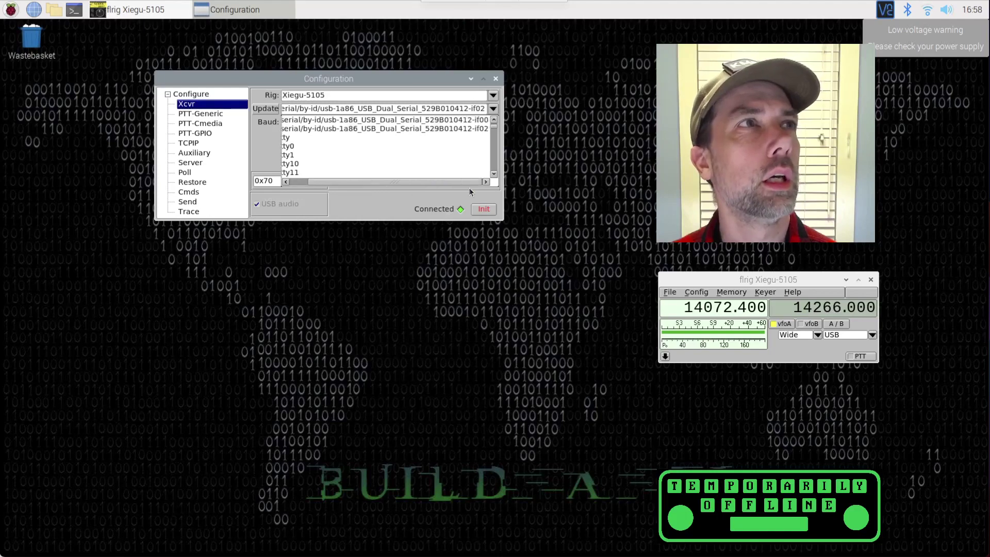
pyautogui.click(472, 131)
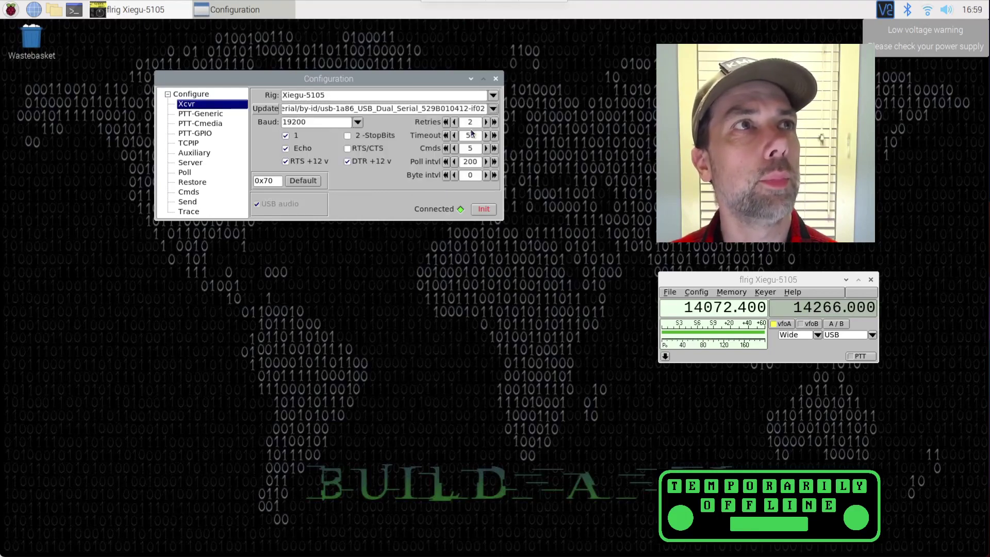
pyautogui.click(483, 210)
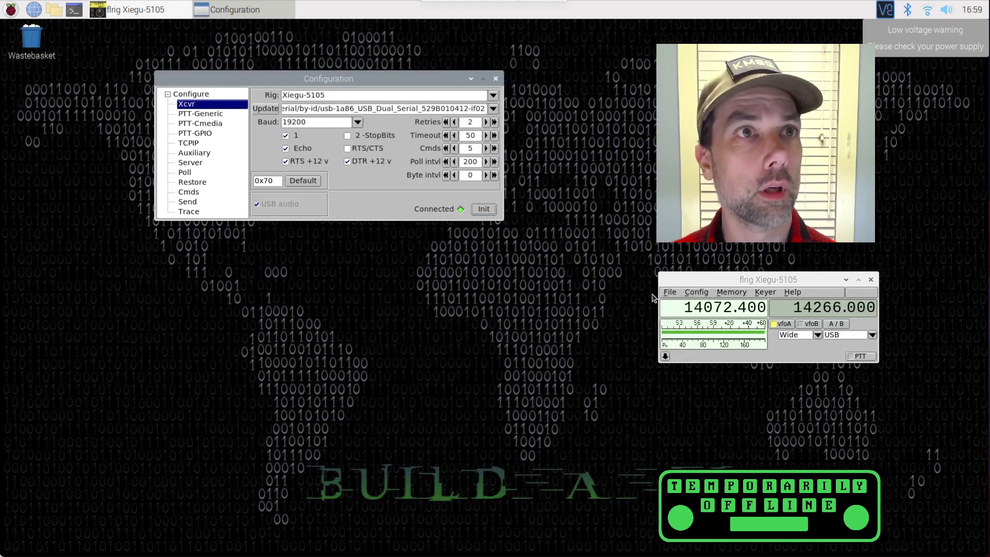
# Step: Test frequency control by stepping the kHz digit of VFO A in both directions
pyautogui.click(728, 311)
pyautogui.scroll(-1, 728, 312)
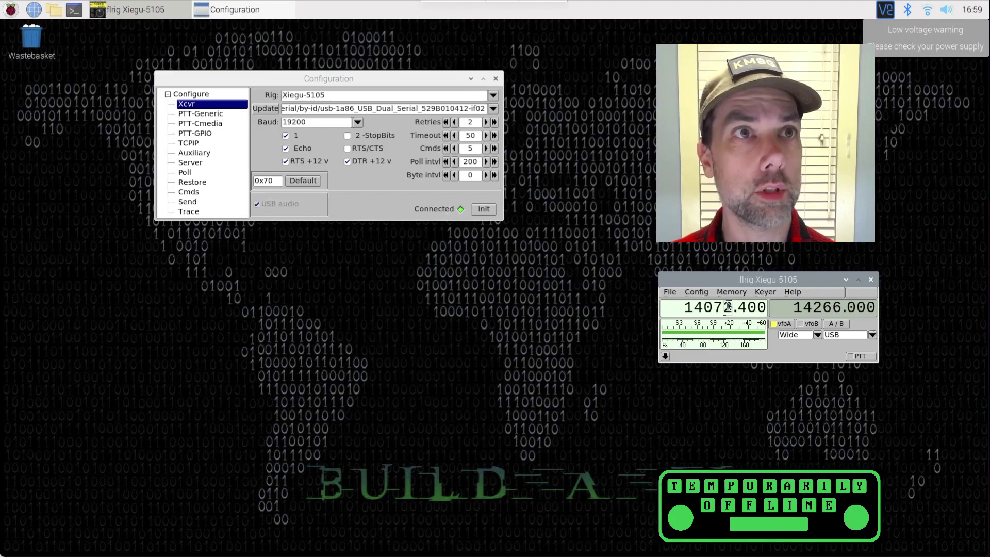
pyautogui.scroll(1, 728, 308)
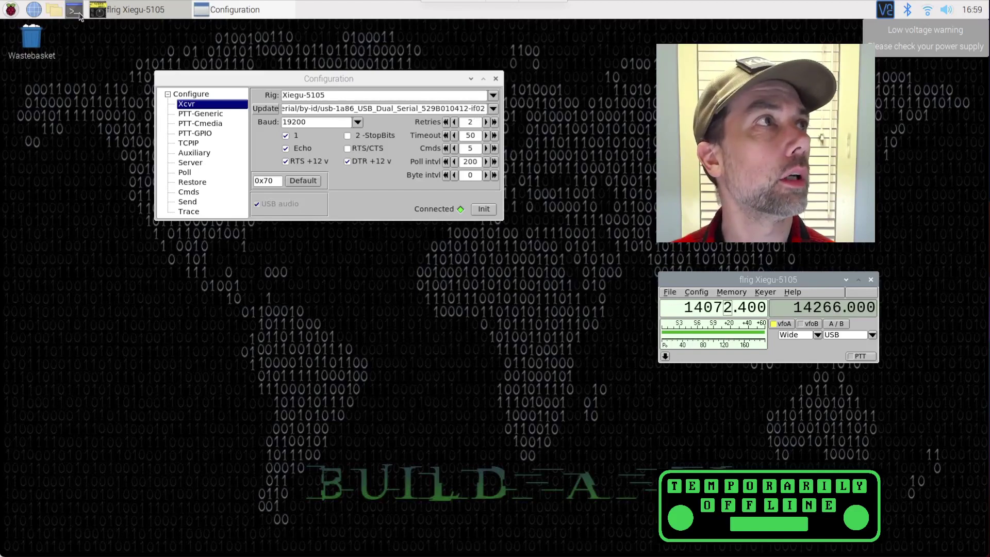
# Step: List the serial devices in a new terminal with "ls -al /dev/serial/by-id/", then close the terminal
pyautogui.hotkey('ctrl', 'alt', 't')
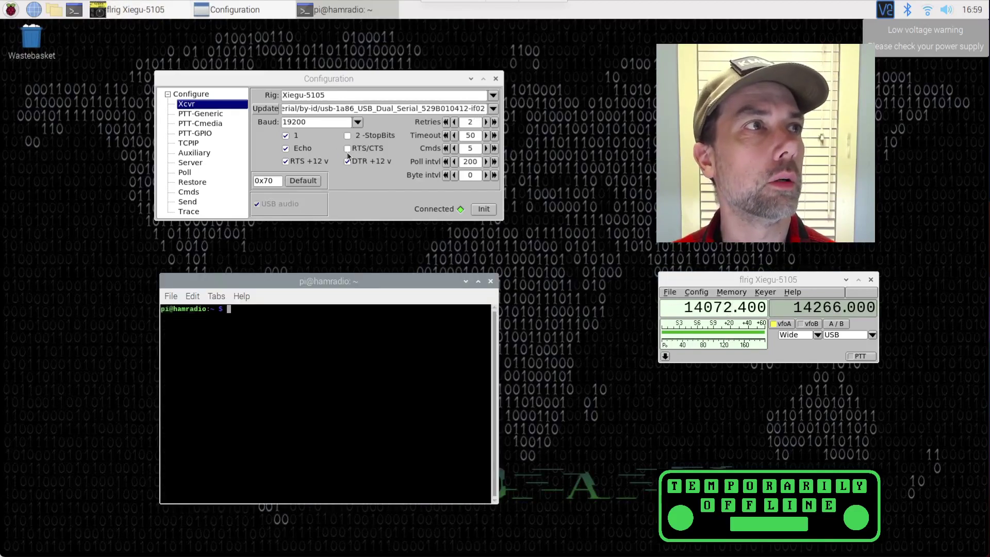
pyautogui.write('ls ')
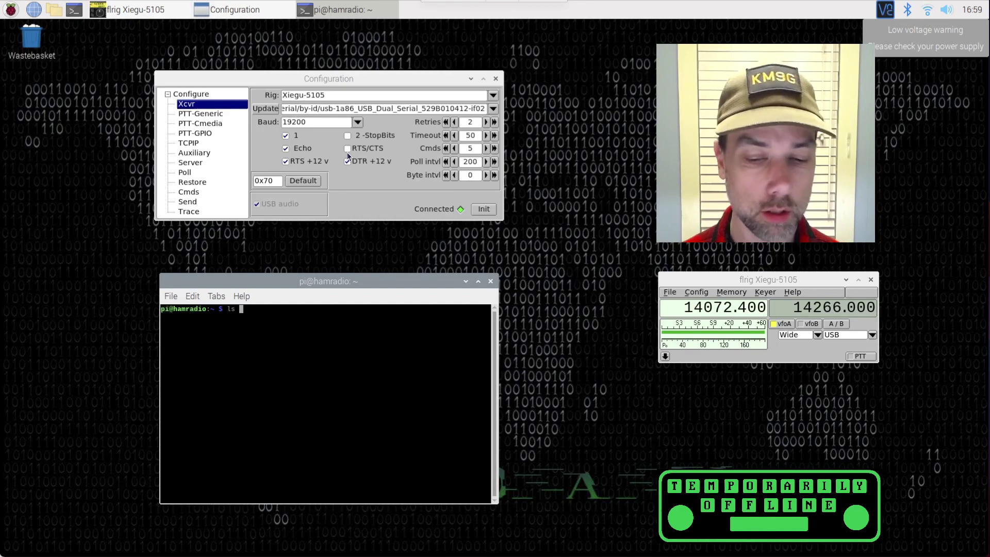
pyautogui.write('-al /dev/')
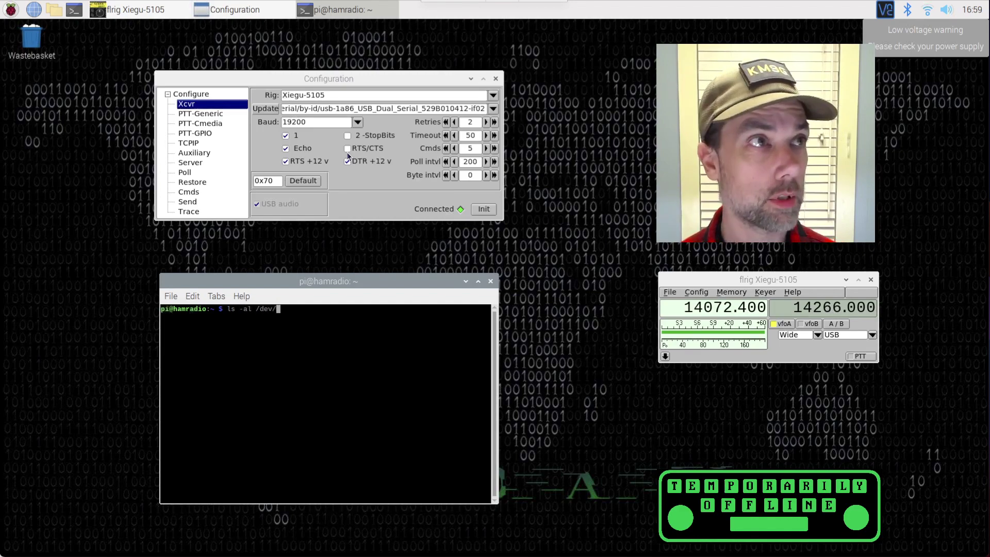
pyautogui.write('t')
pyautogui.press('BackSpace')
pyautogui.write('serial')
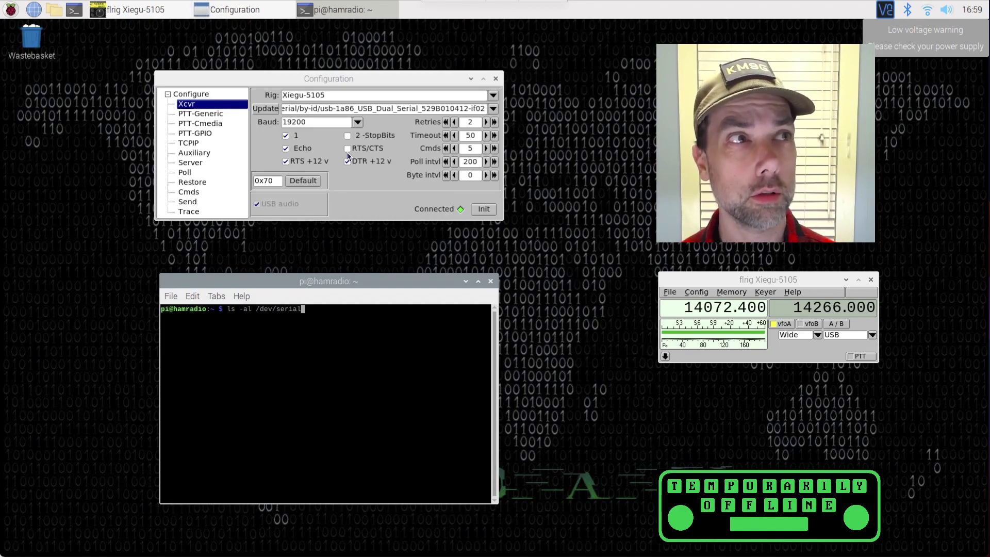
pyautogui.write('/by-id/')
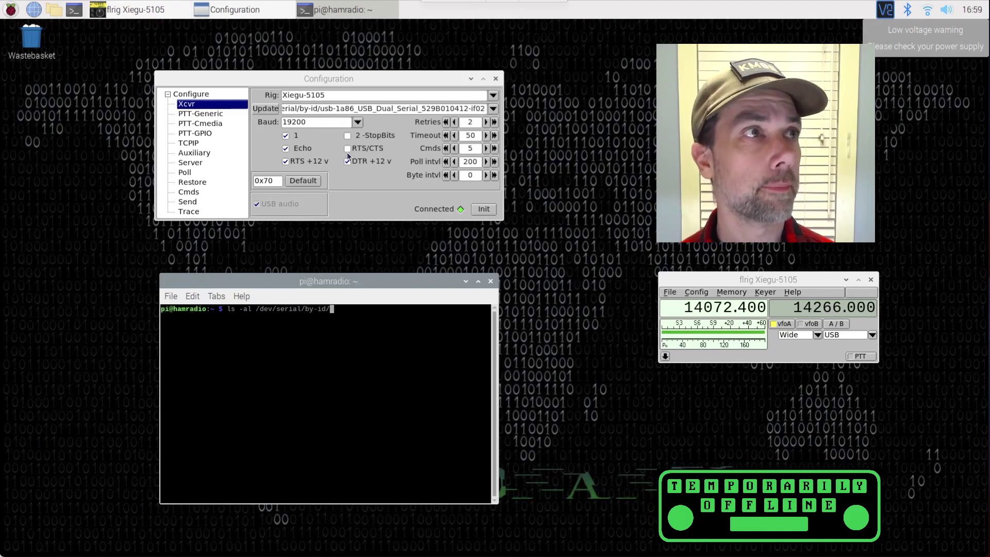
pyautogui.press('Return')
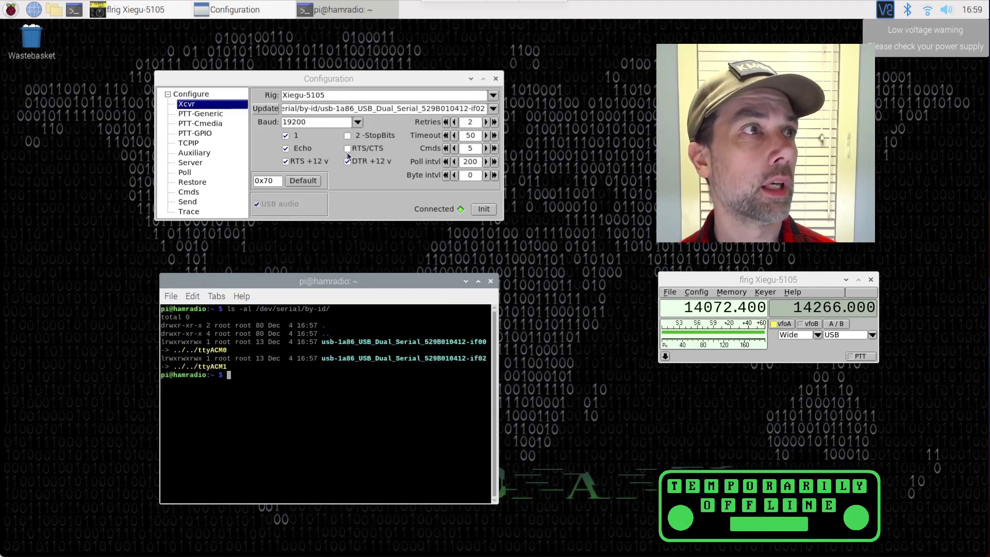
pyautogui.click(490, 281)
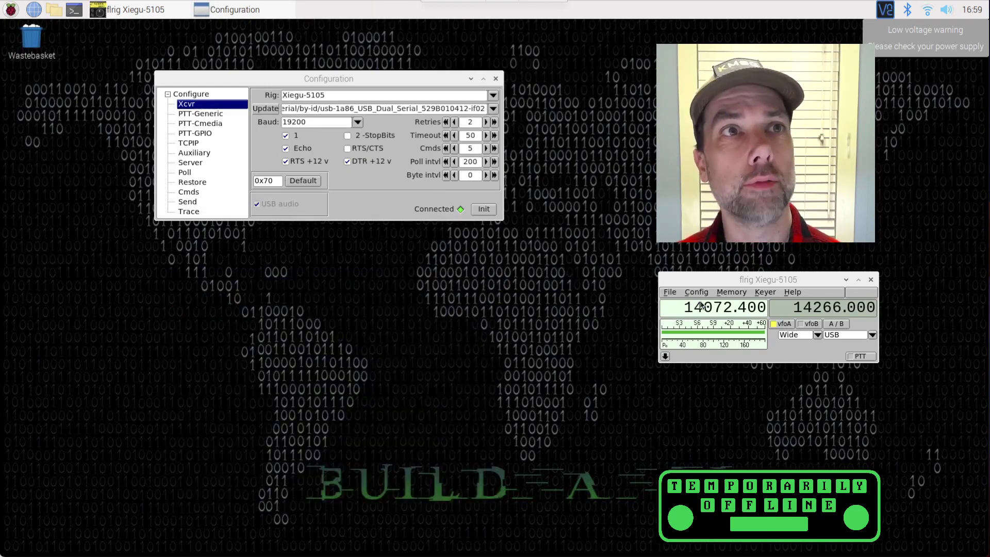
# Step: Tune VFO A up to 14082.400, then down to 14062.400, to test control of the radio
pyautogui.scroll(1, 719, 306)
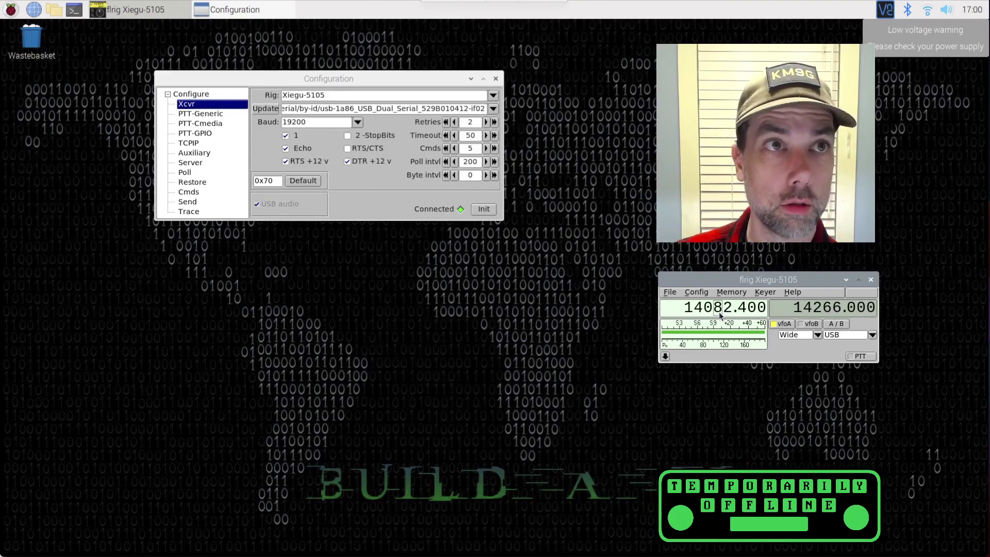
pyautogui.scroll(-3, 719, 314)
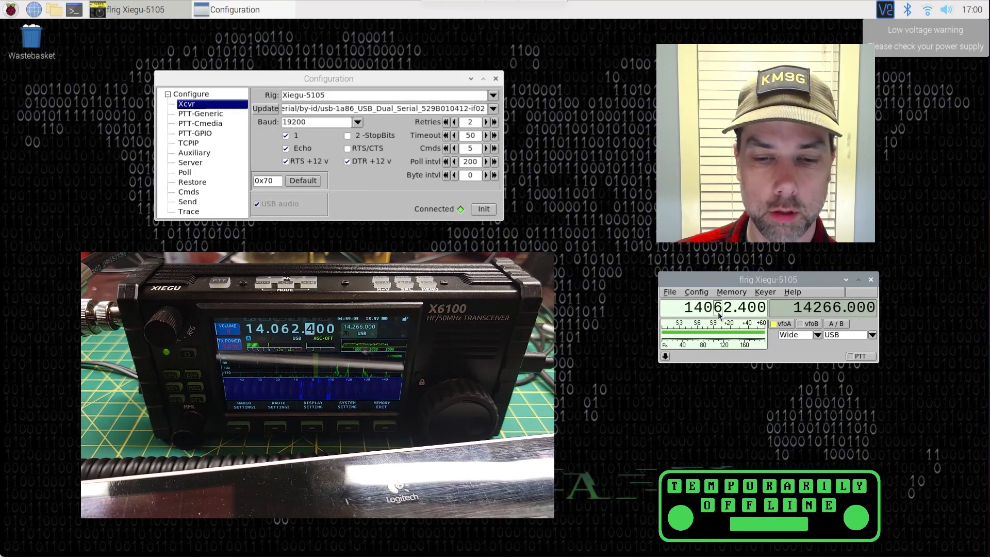
# Step: Tune VFO A down to 14012.400 and close the rig configuration window
pyautogui.scroll(-3, 719, 314)
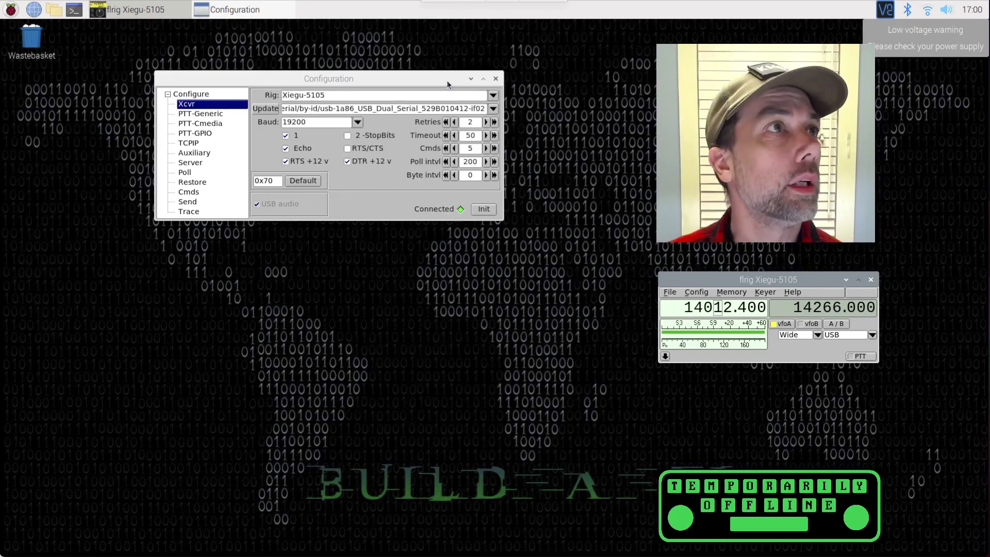
pyautogui.click(495, 78)
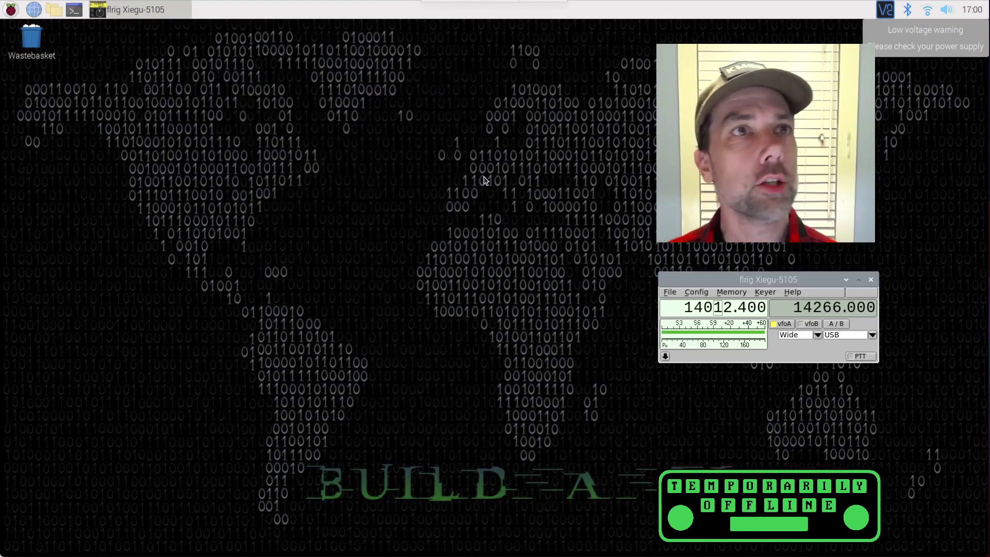
# Step: Launch WSJT-X and set the working frequency to 14.074 000 MHz to test rig control
pyautogui.click(11, 9)
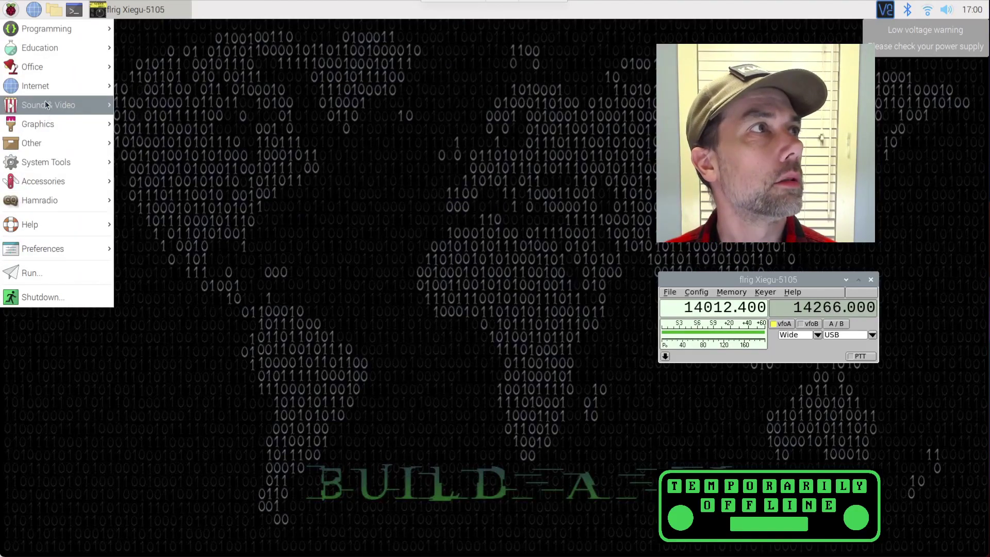
pyautogui.moveTo(45, 102)
pyautogui.click(158, 202)
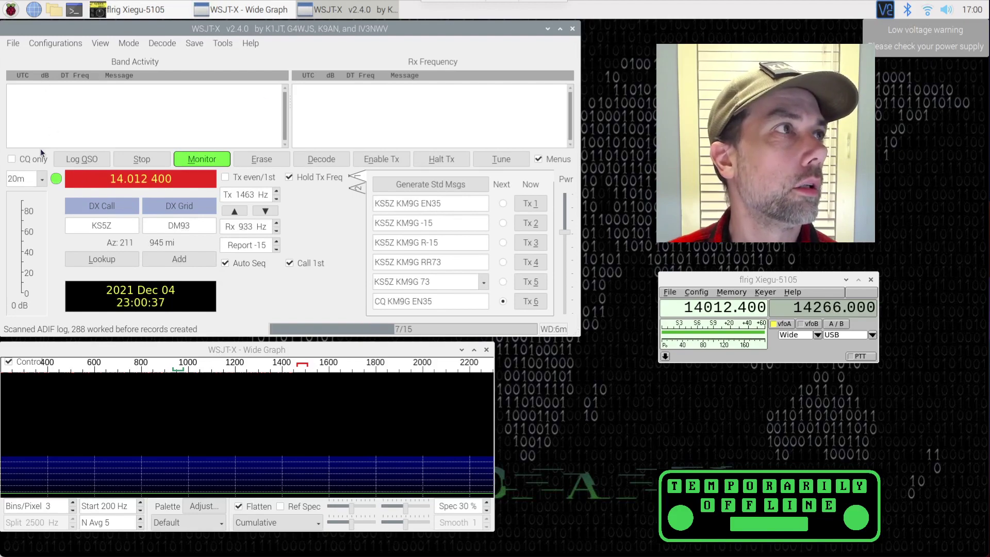
pyautogui.click(41, 184)
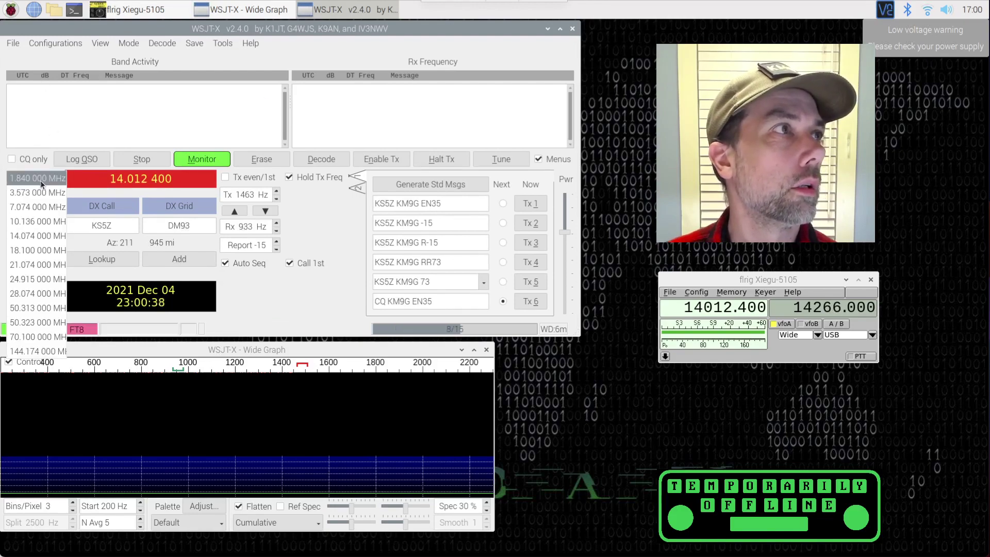
pyautogui.click(37, 238)
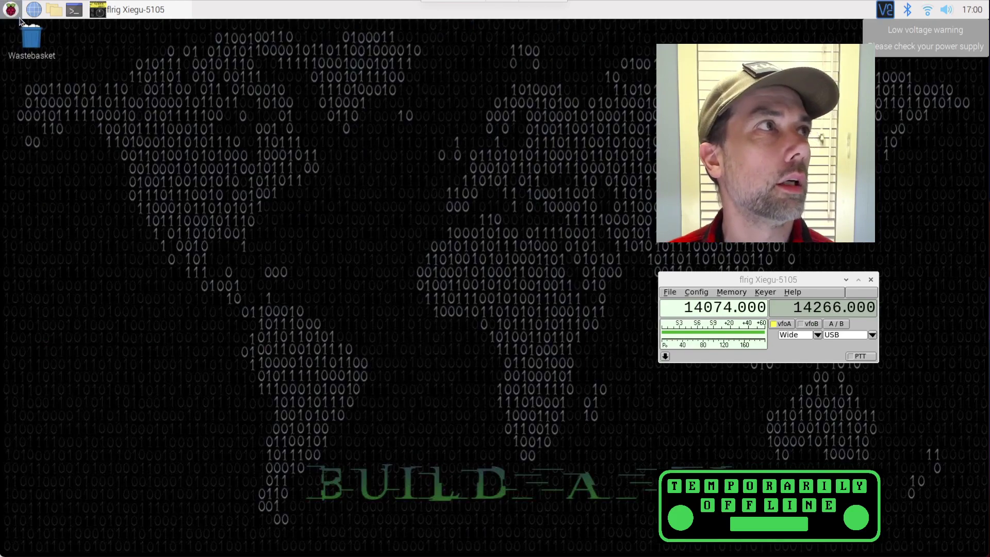
# Step: Start WSJT-X again and switch the working frequency to 7.074 000 MHz
pyautogui.click(10, 10)
pyautogui.click(297, 220)
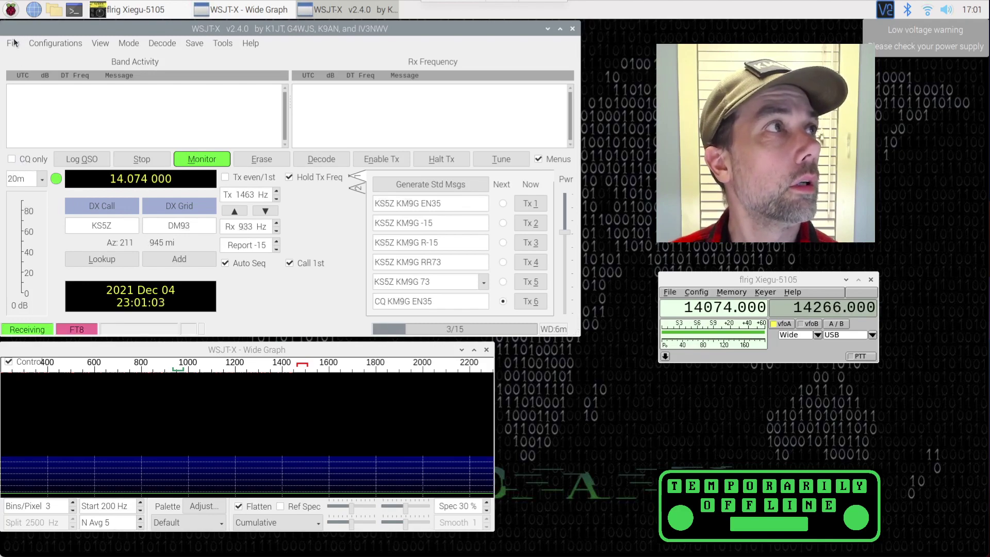
pyautogui.click(43, 178)
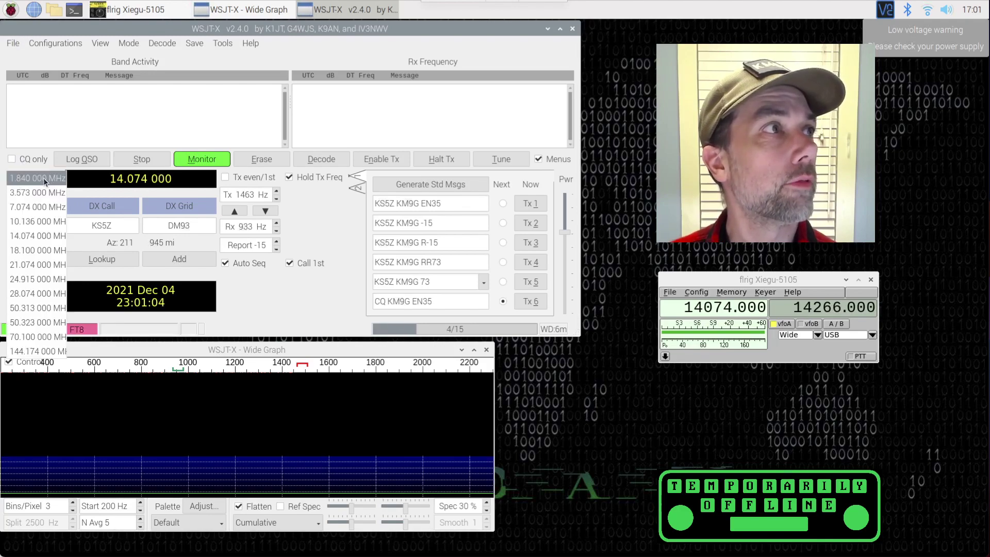
pyautogui.click(29, 208)
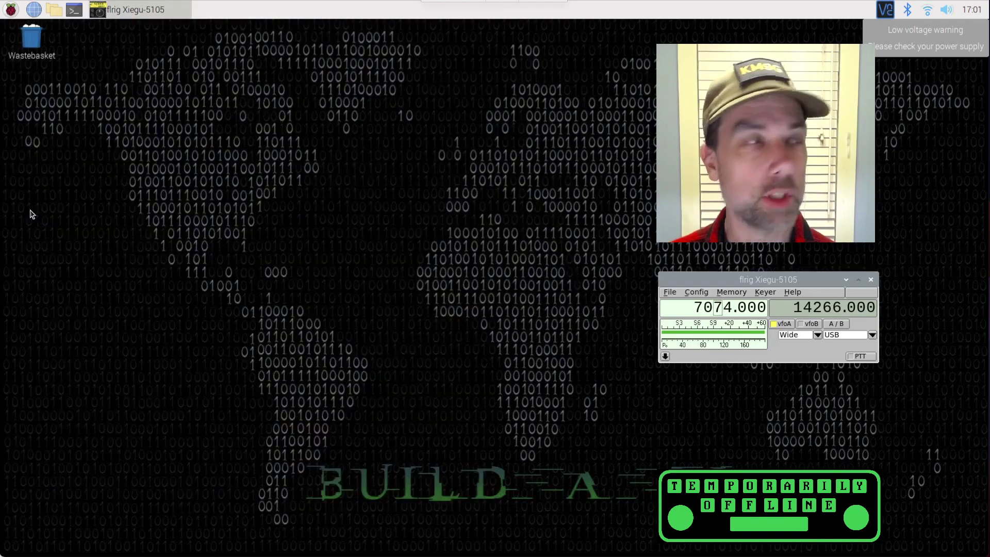
# Step: Relaunch WSJT-X after the band change to 40m
pyautogui.click(9, 9)
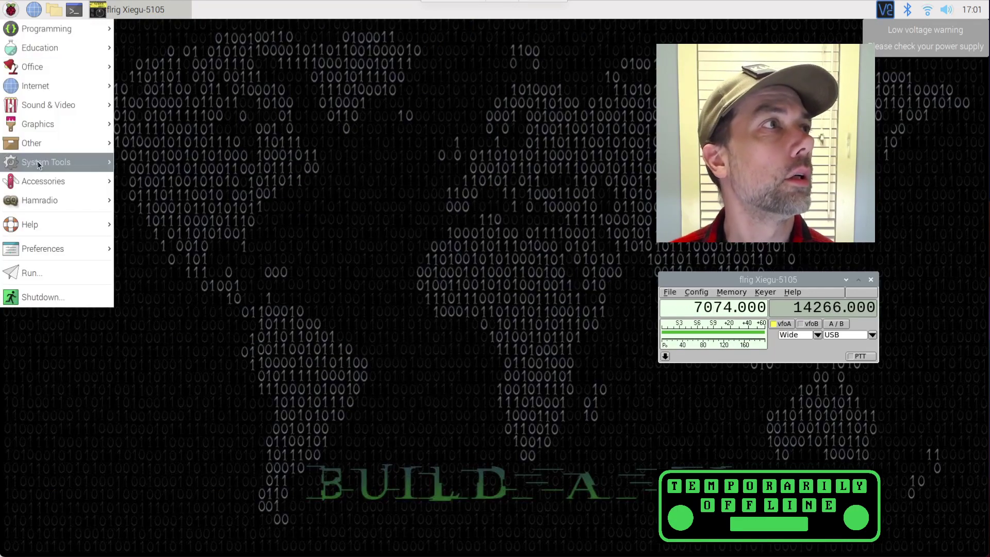
pyautogui.moveTo(35, 106)
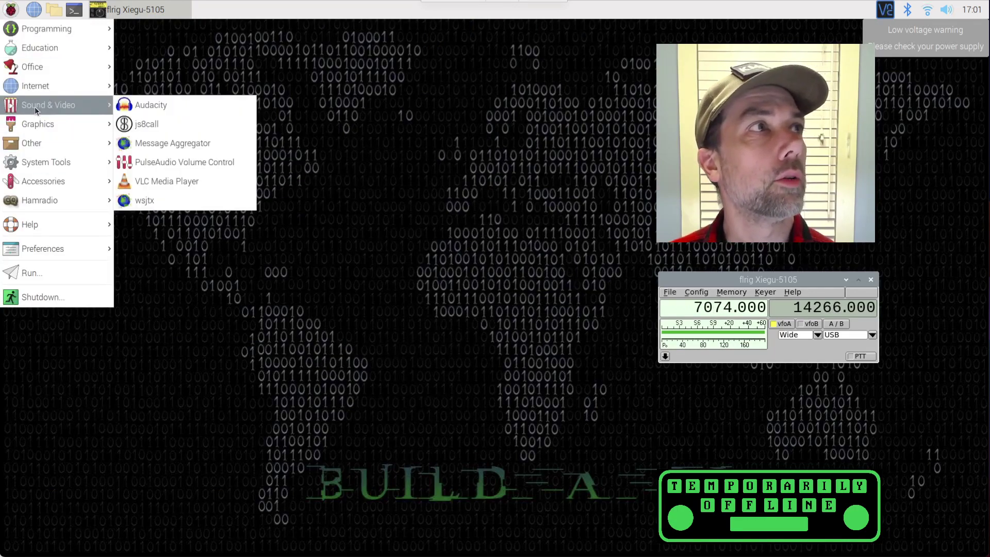
pyautogui.click(147, 200)
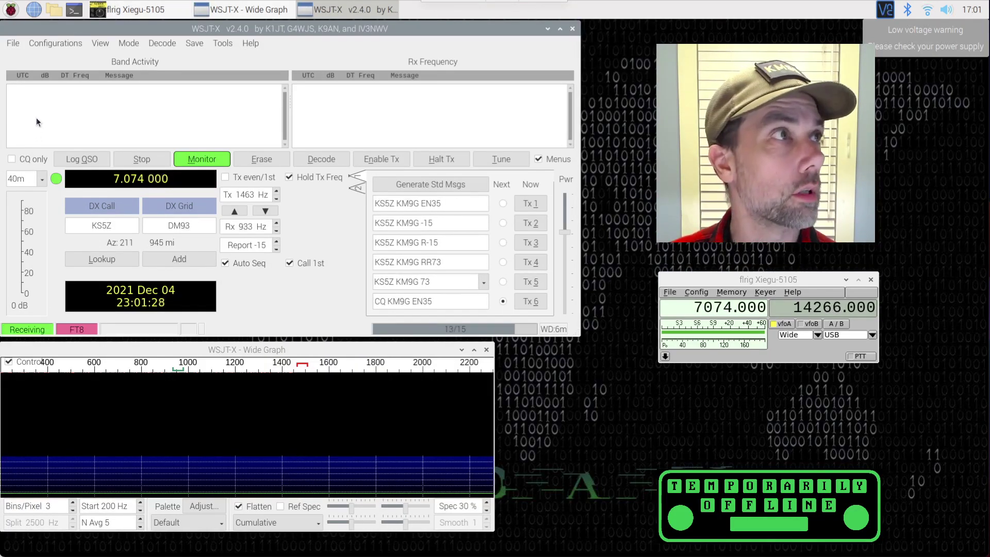
# Step: Set the WSJT-X soundcard input to the C-Media USB Audio Device analog-mono and the output to its analog-stereo device, and save the settings
pyautogui.click(13, 43)
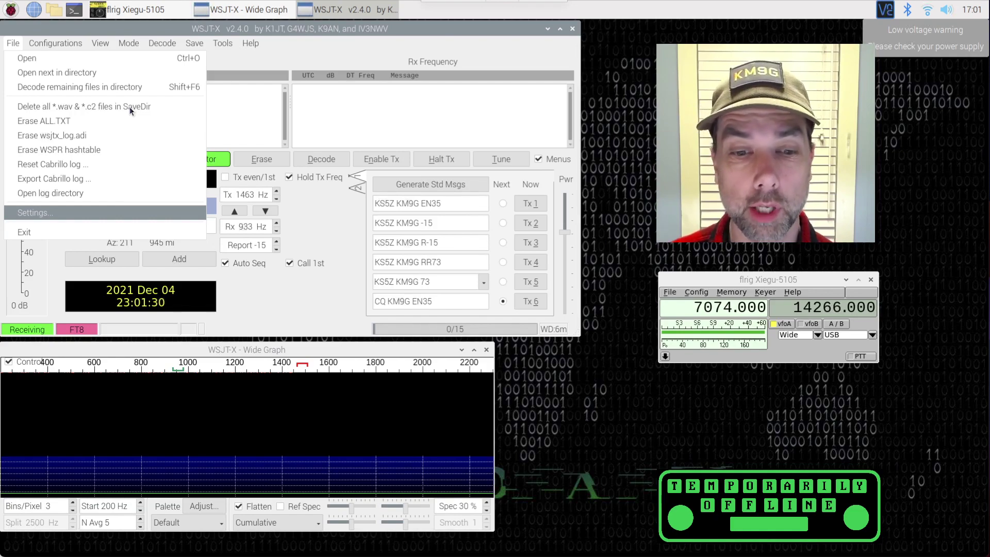
pyautogui.click(94, 214)
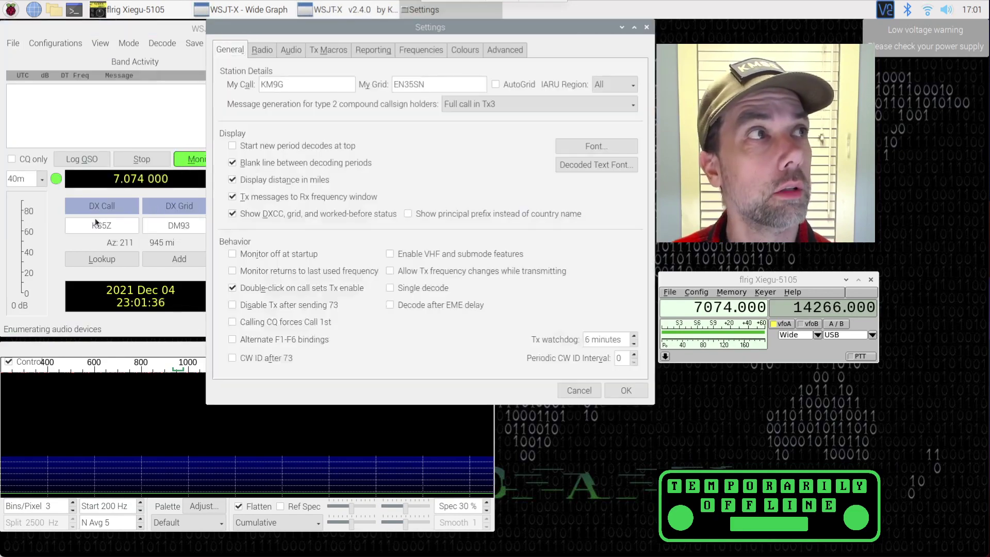
pyautogui.click(288, 51)
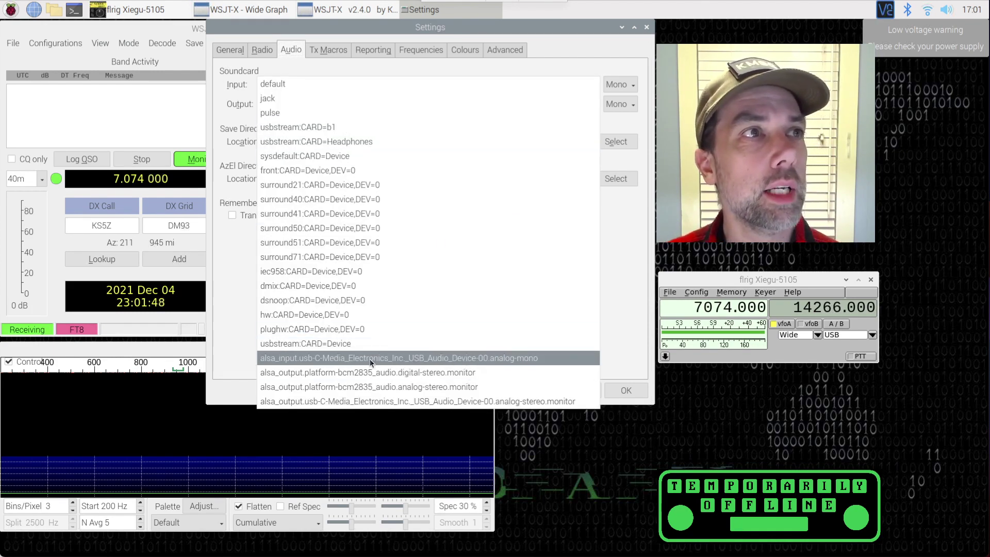
pyautogui.click(429, 358)
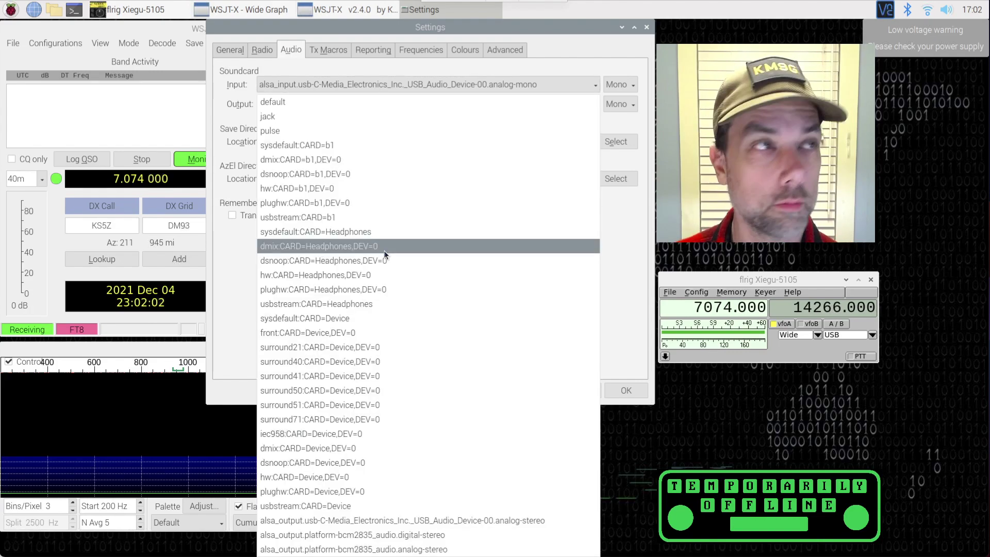
pyautogui.click(385, 248)
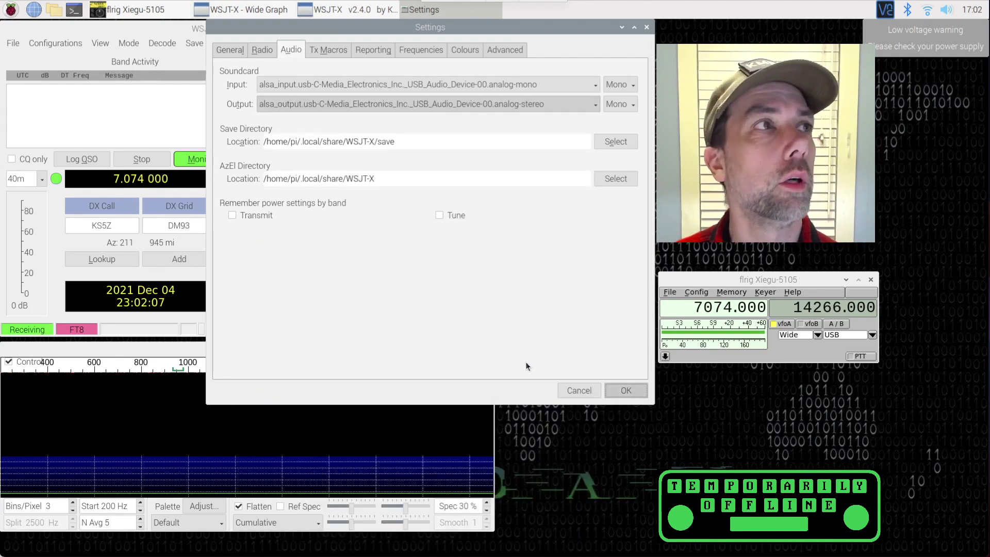
pyautogui.click(634, 392)
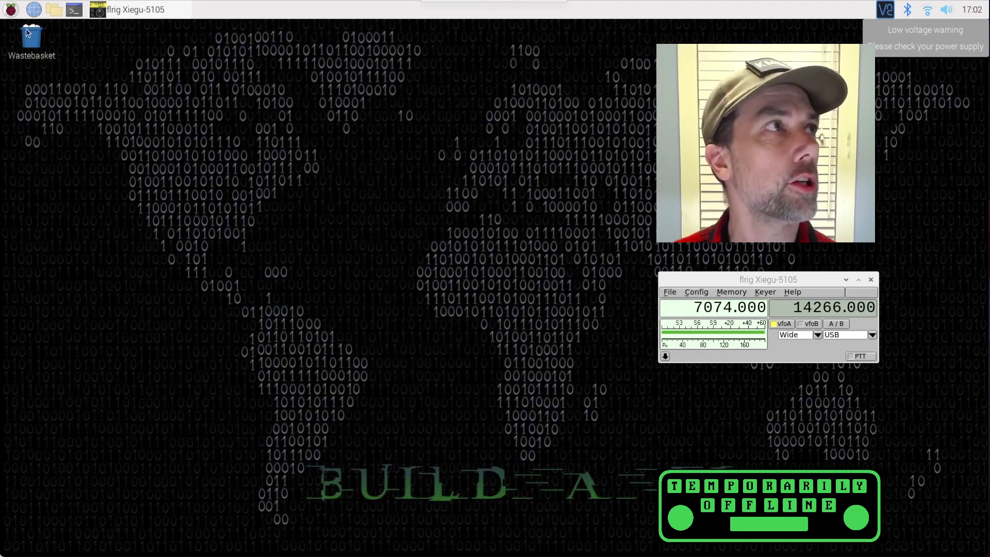
# Step: Reopen WSJT-X, check for received audio in the Wide Graph waterfall, and quit the program
pyautogui.click(11, 9)
pyautogui.moveTo(51, 105)
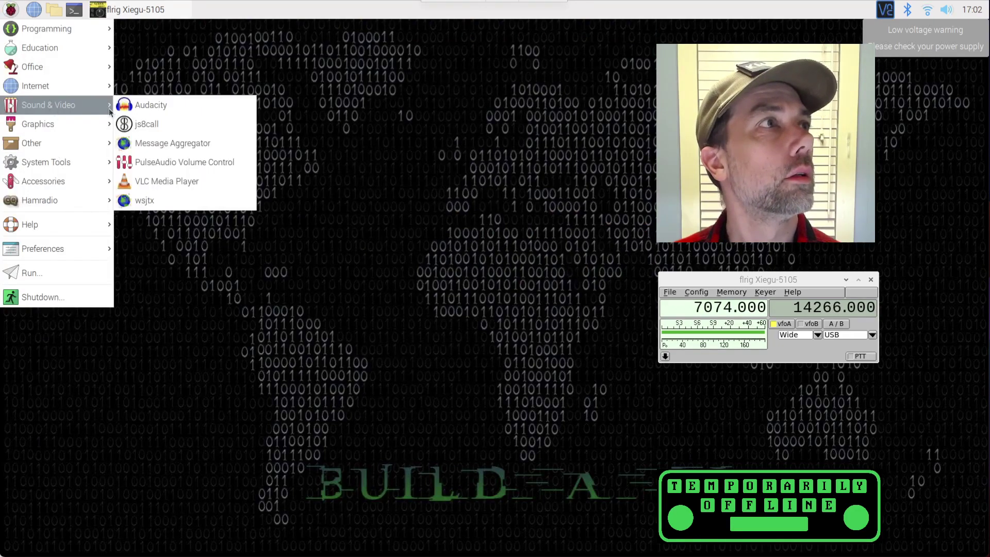
pyautogui.click(211, 206)
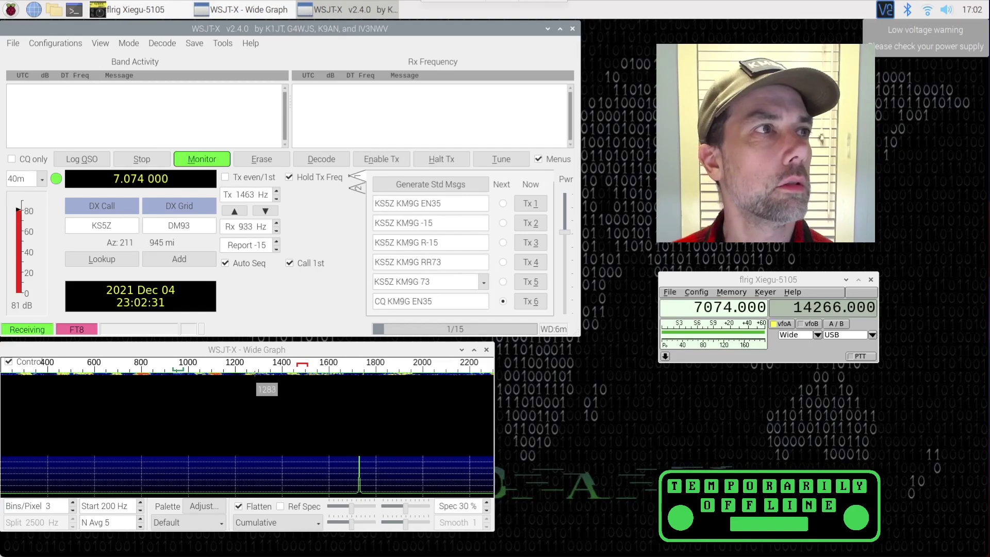
pyautogui.click(227, 371)
pyautogui.rightClick(227, 372)
pyautogui.hotkey('ctrl', 'q')
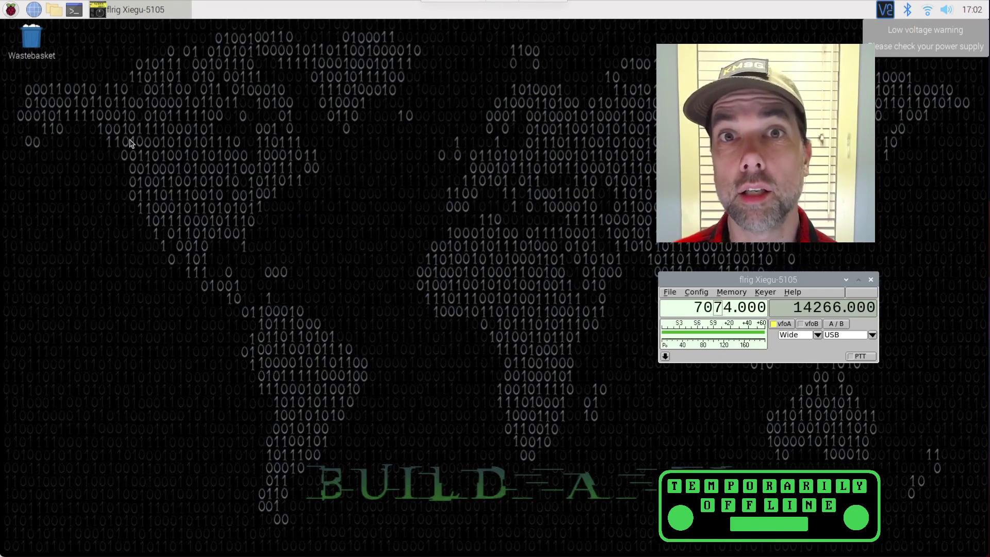
# Step: Open WSJT-X again, review the soundcard input and output devices in its audio settings, and cancel without changes
pyautogui.click(10, 9)
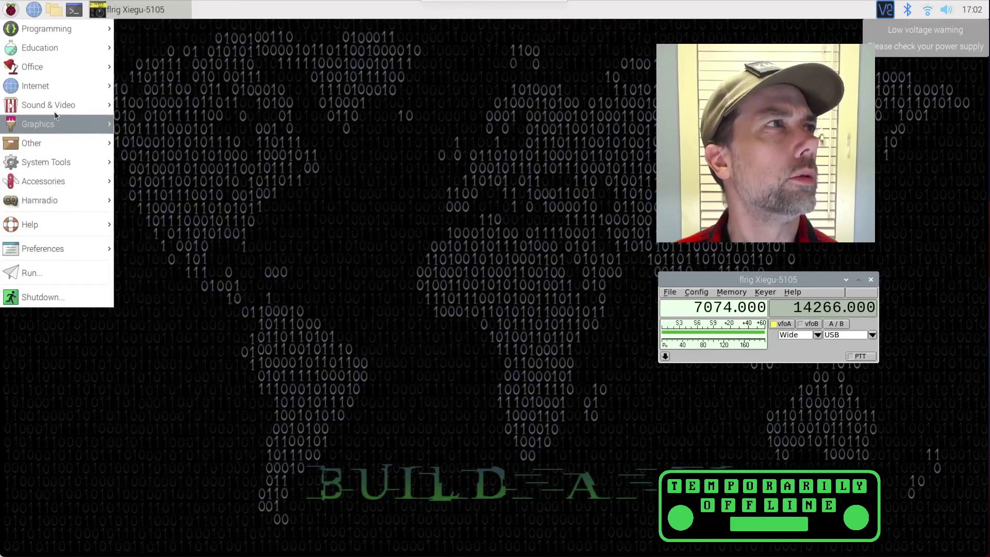
pyautogui.moveTo(87, 104)
pyautogui.click(214, 208)
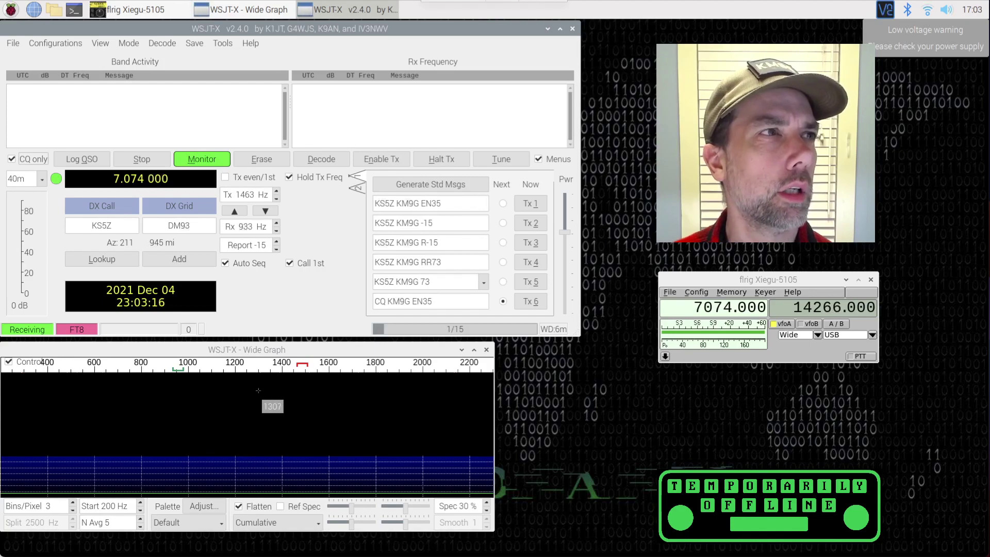
pyautogui.click(16, 45)
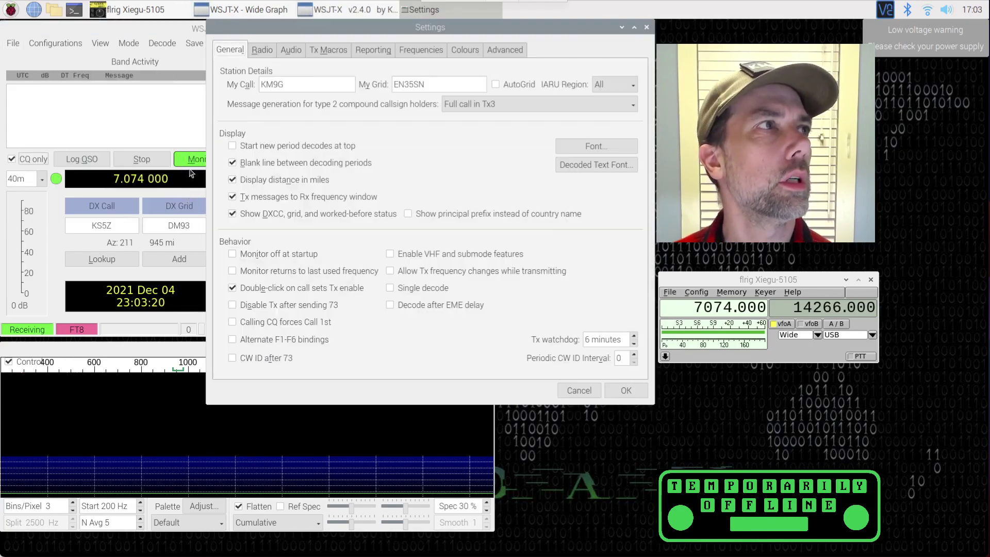
pyautogui.click(292, 50)
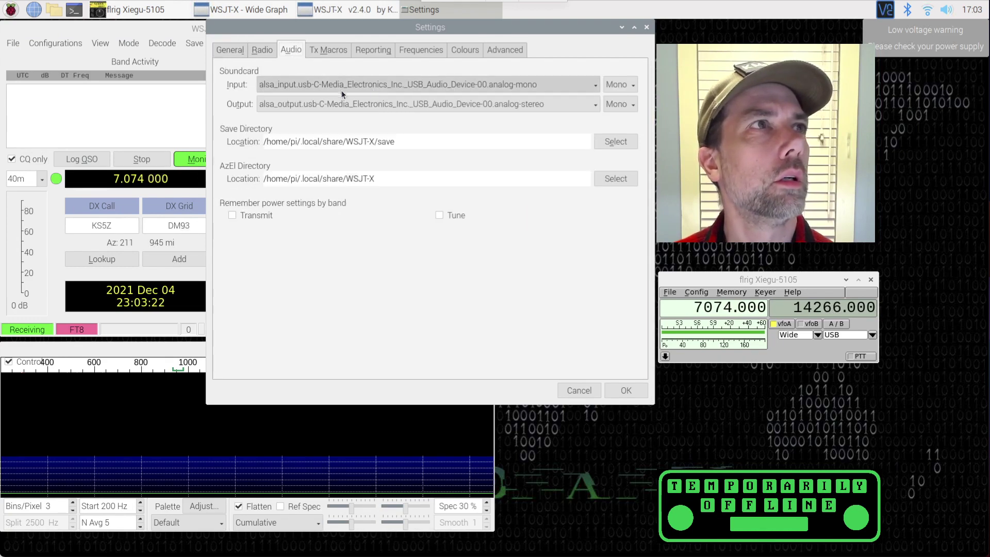
pyautogui.click(576, 394)
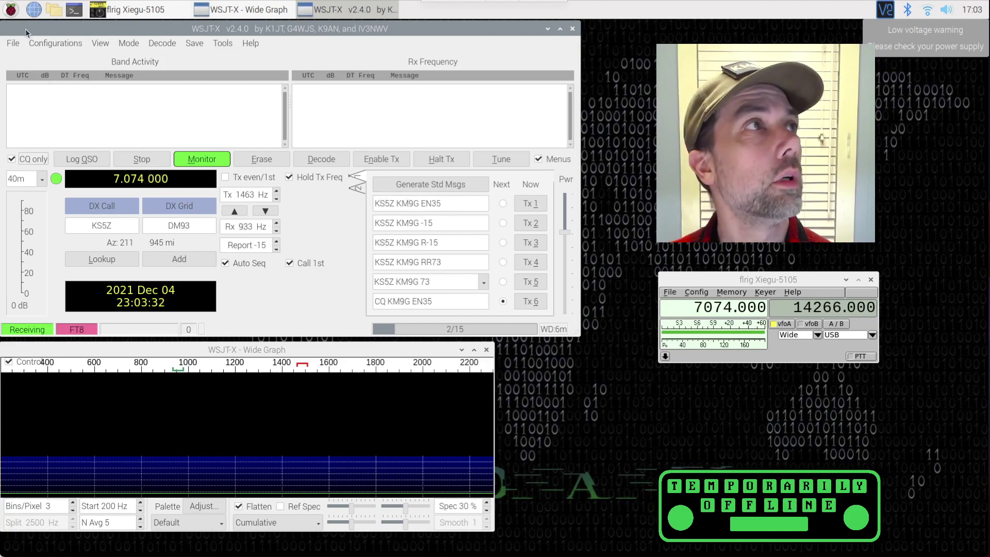
# Step: Exit WSJT-X and reboot the Raspberry Pi
pyautogui.click(13, 43)
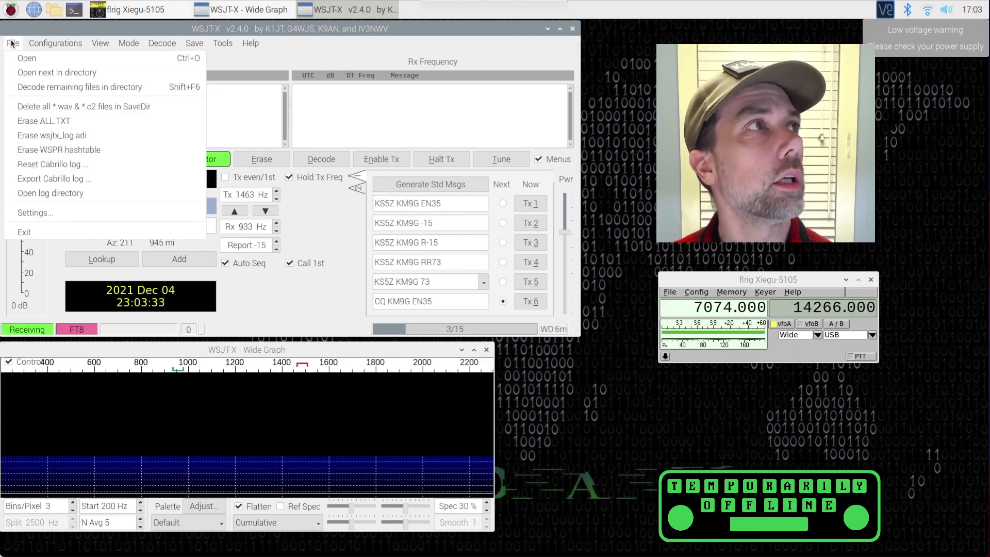
pyautogui.click(34, 230)
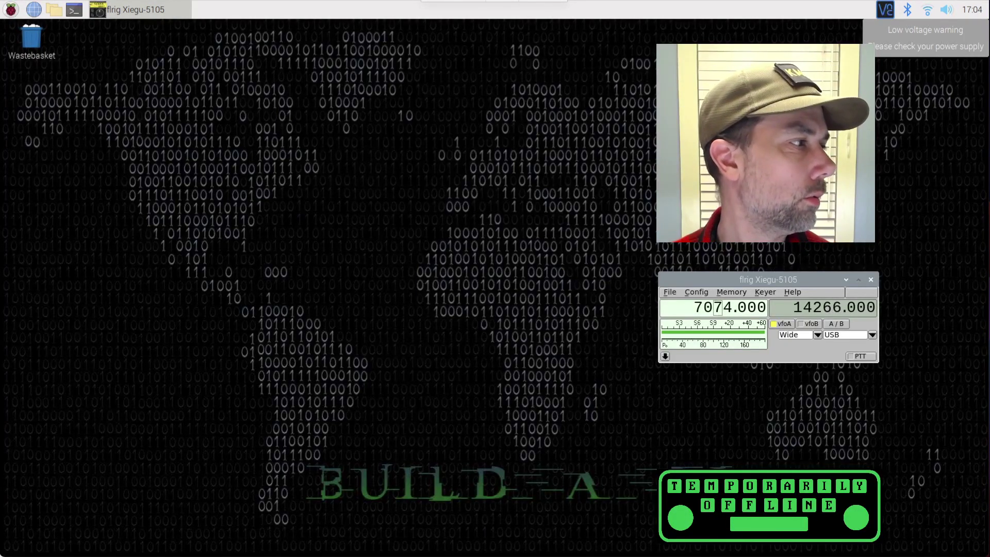
pyautogui.click(11, 10)
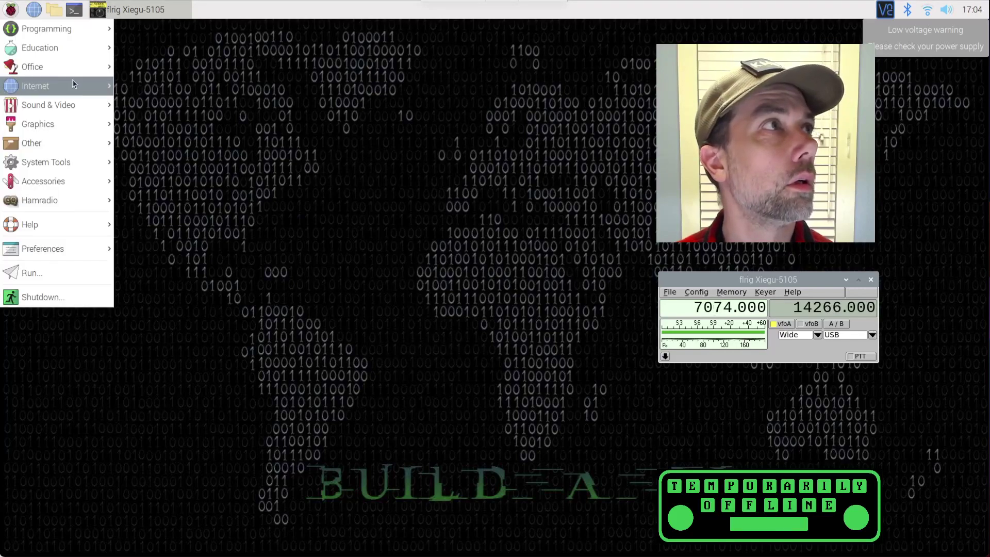
pyautogui.click(61, 296)
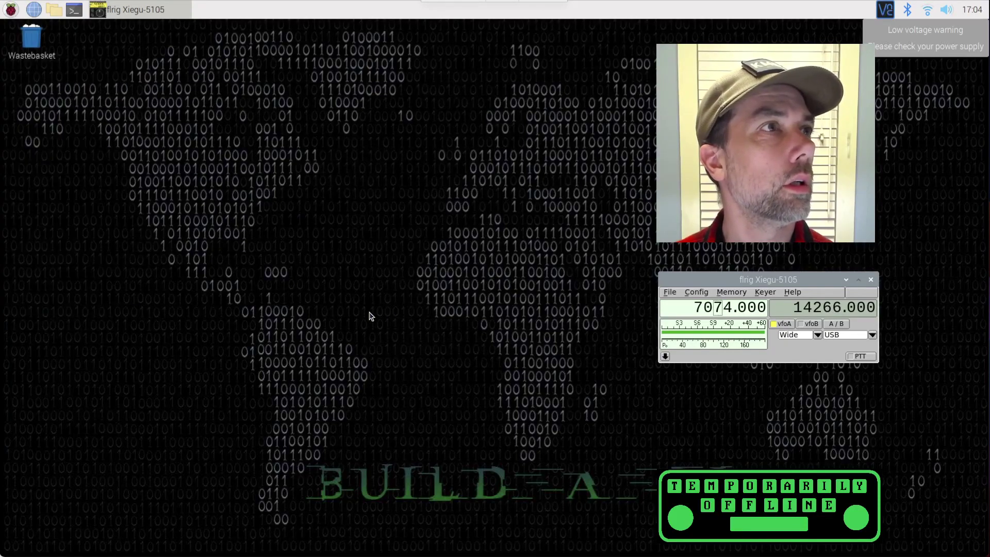
pyautogui.click(474, 296)
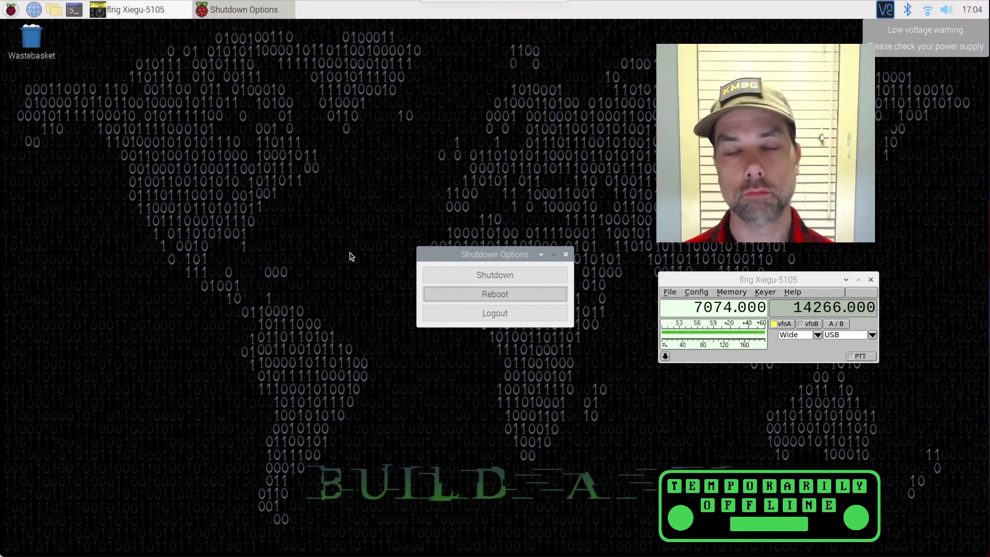
pyautogui.press('Return')
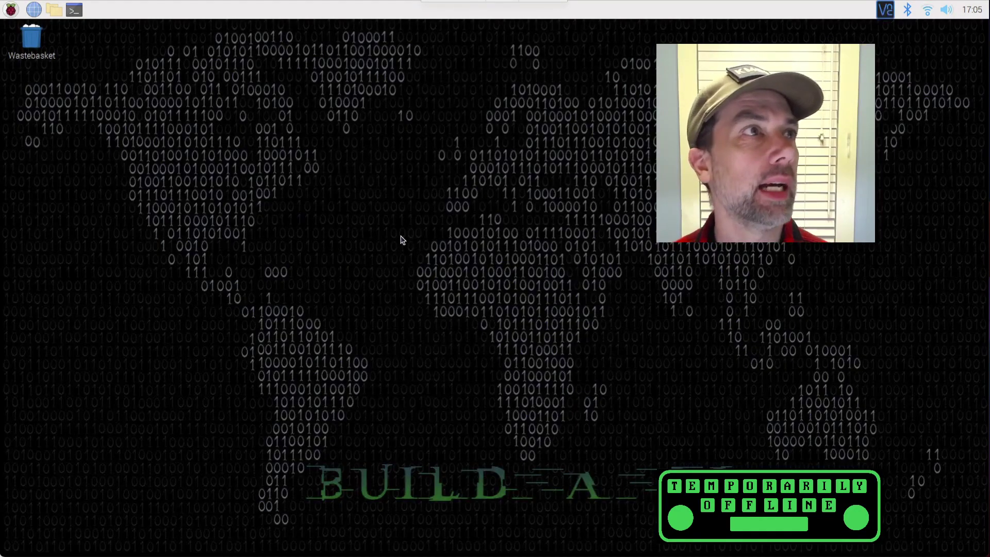
# Step: Launch flrig from the Hamradio flsuite programs and move its window up to reveal the whole control display
pyautogui.click(11, 9)
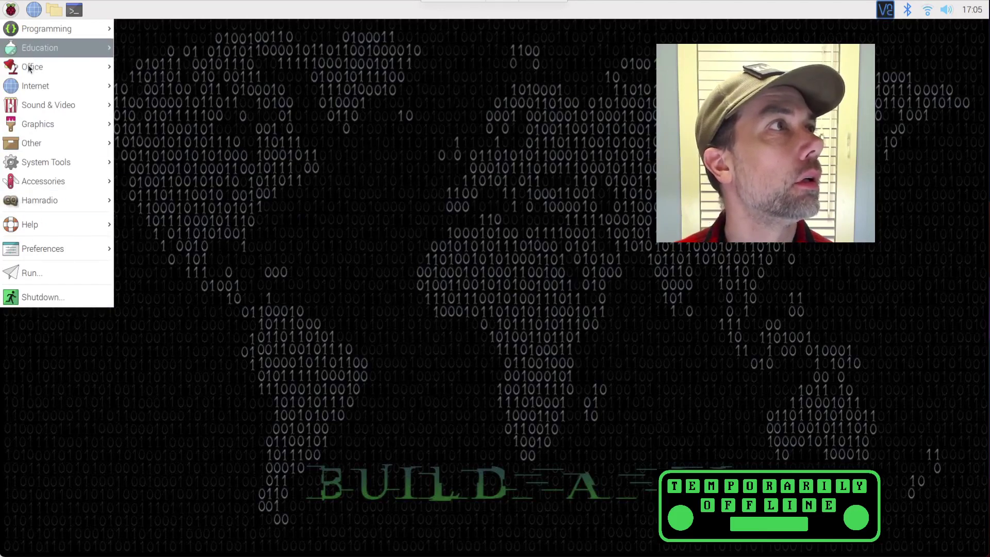
pyautogui.moveTo(34, 199)
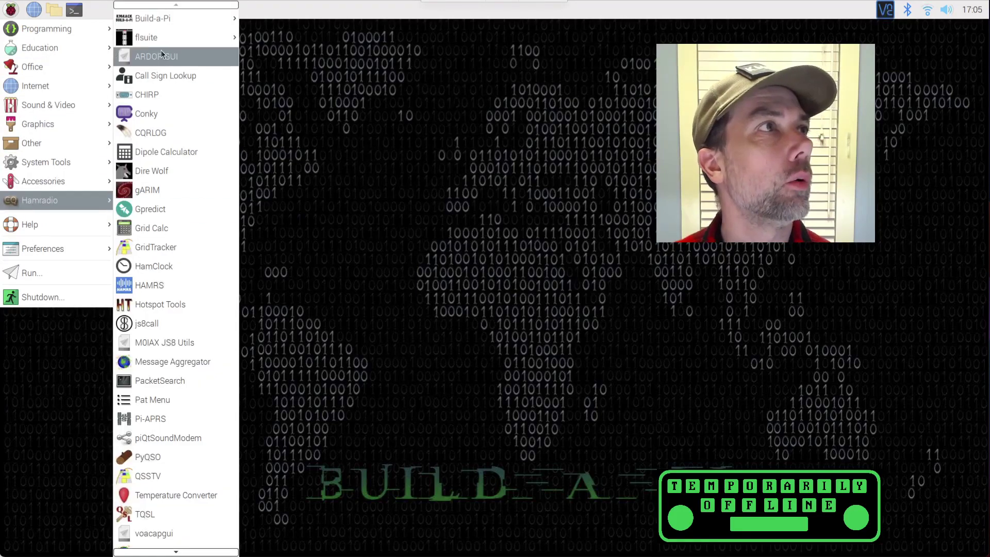
pyautogui.moveTo(158, 35)
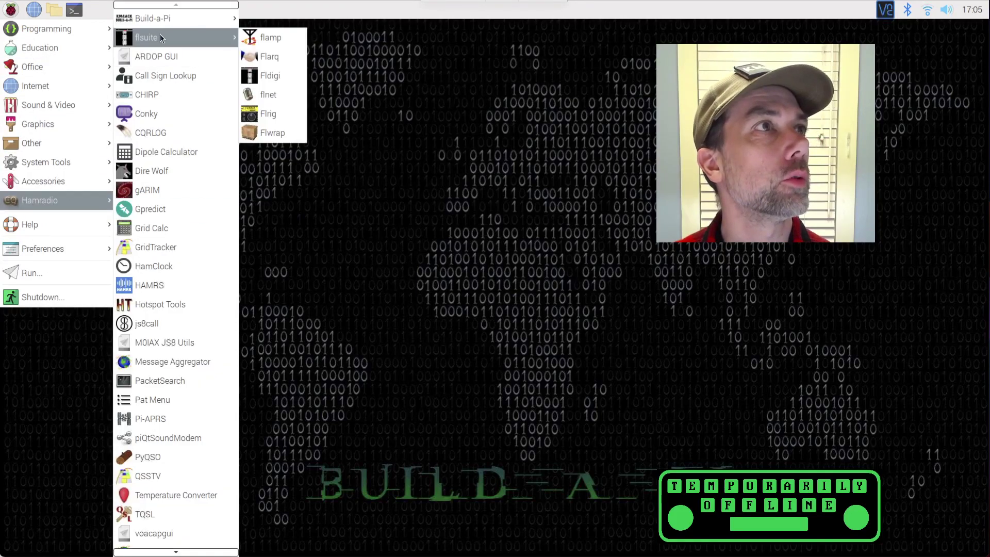
pyautogui.click(269, 118)
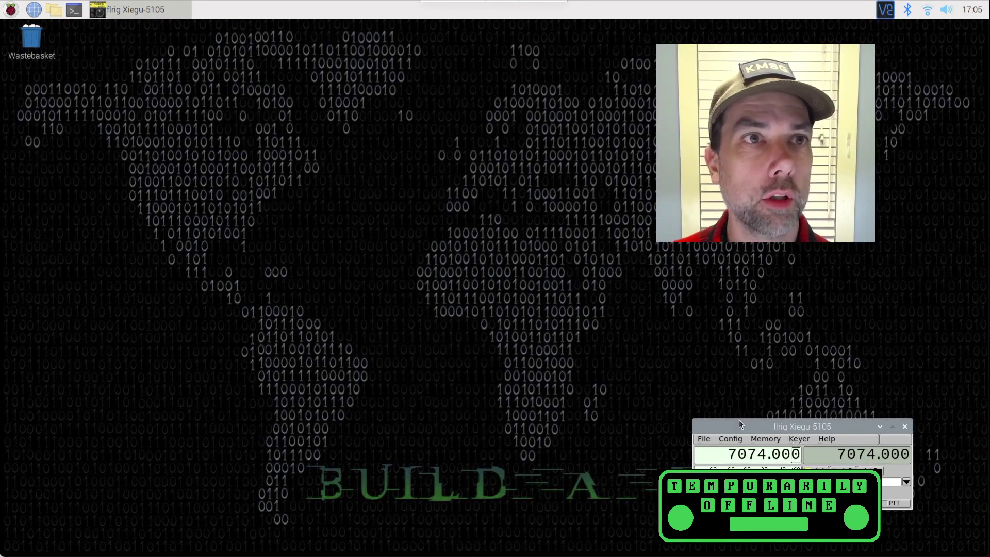
pyautogui.moveTo(739, 424); pyautogui.dragTo(708, 319)
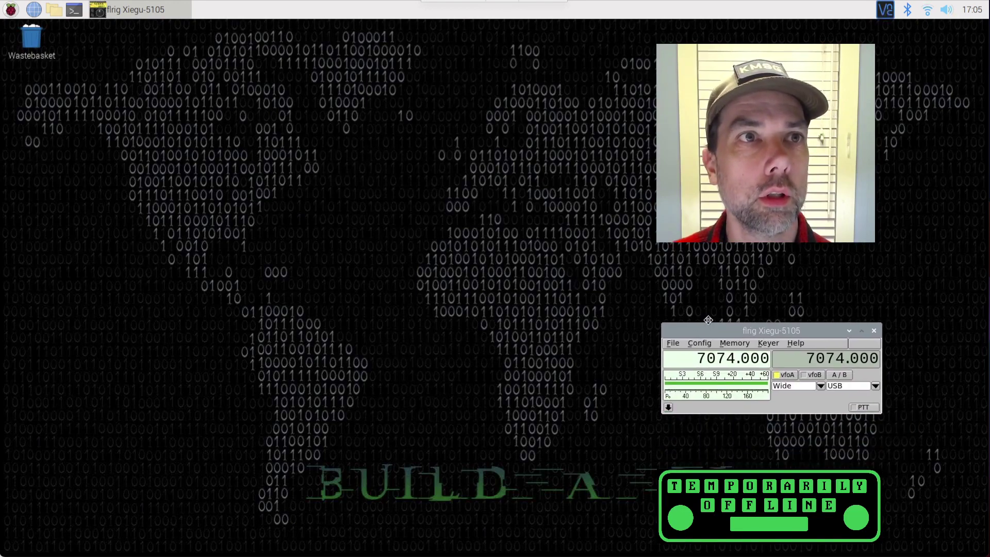
# Step: Test flrig's radio control by stepping the VFO A frequency down and up in 1 kHz increments, ending at 7074.000
pyautogui.click(729, 351)
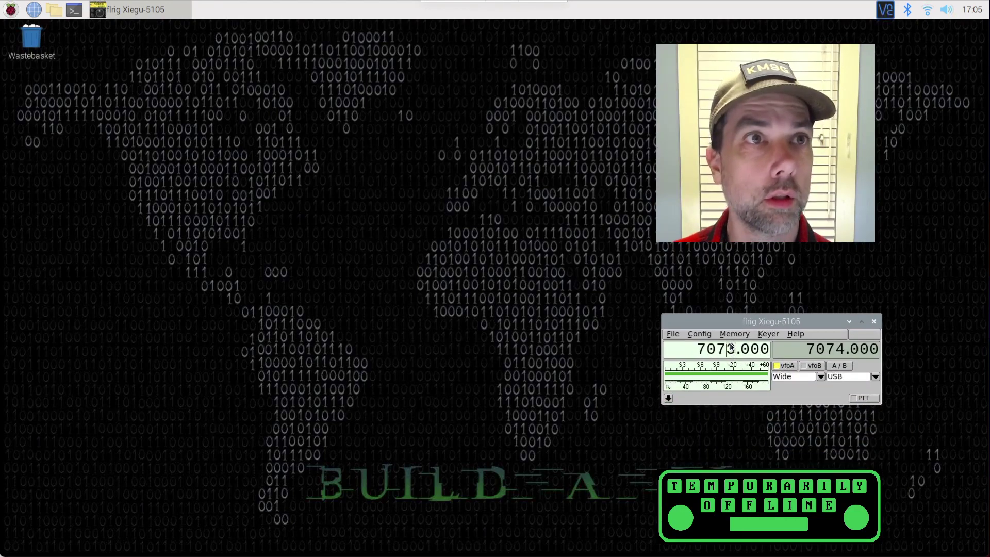
pyautogui.click(730, 346)
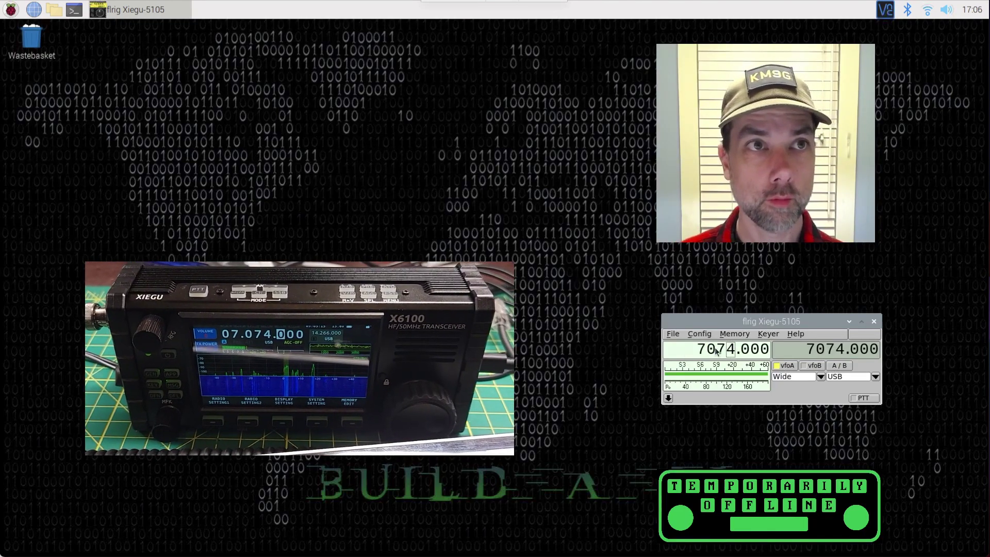
pyautogui.click(727, 355)
pyautogui.click(729, 355)
pyautogui.click(728, 355)
pyautogui.click(729, 355)
pyautogui.click(729, 355)
pyautogui.click(729, 344)
pyautogui.click(728, 344)
pyautogui.click(729, 345)
pyautogui.click(729, 345)
pyautogui.click(729, 346)
pyautogui.click(728, 345)
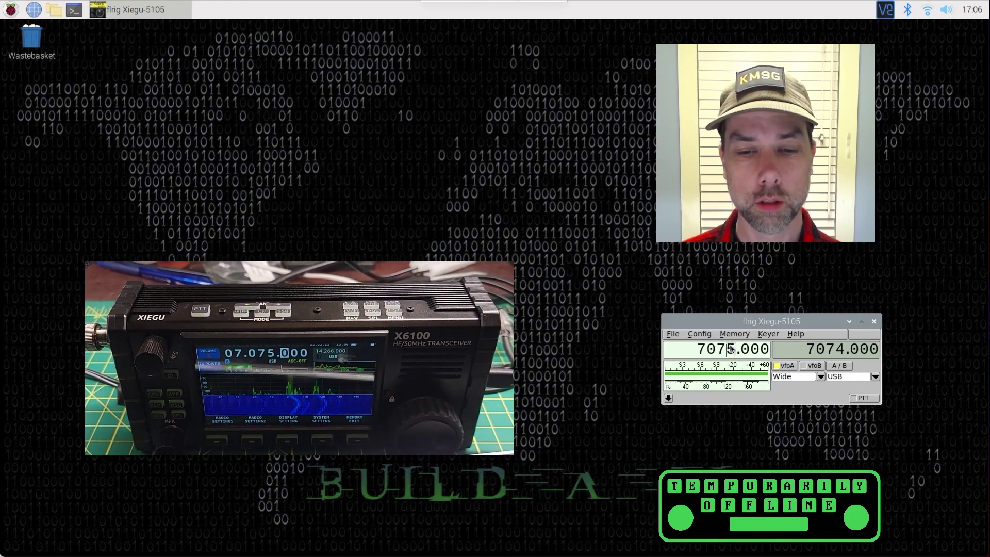
pyautogui.click(729, 346)
pyautogui.click(731, 356)
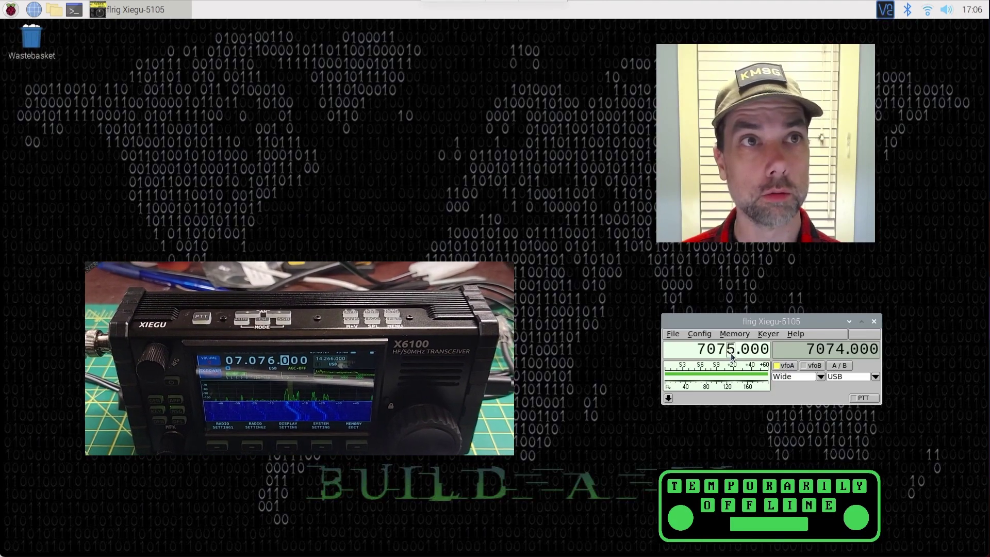
pyautogui.click(732, 356)
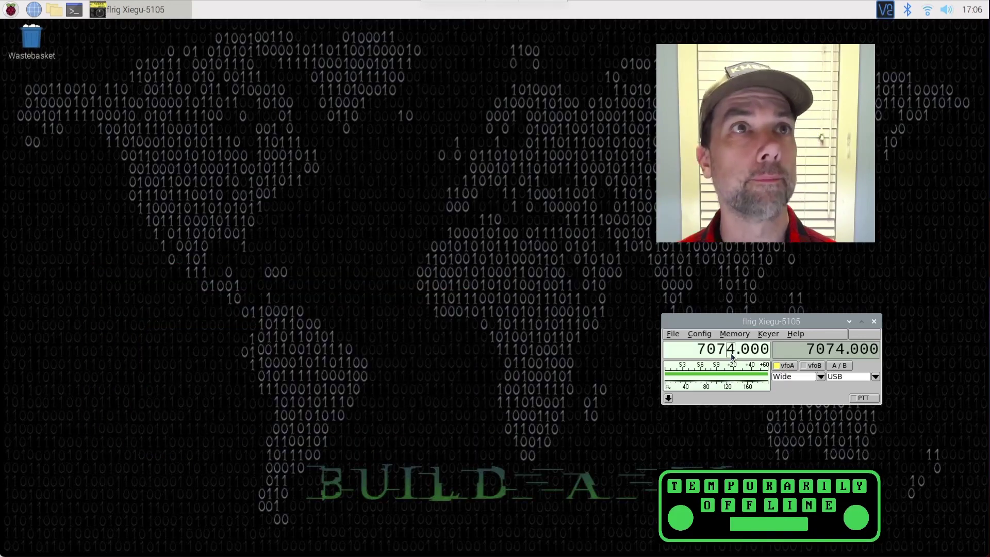
# Step: Launch WSJT-X with flrig running, check the Wide Graph for received signals, and open and close the settings without changes
pyautogui.click(13, 11)
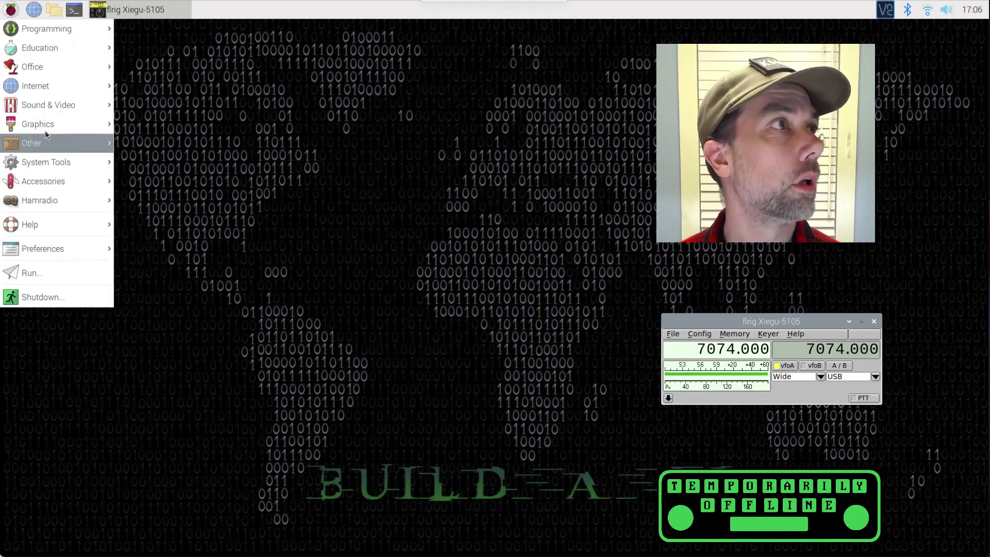
pyautogui.moveTo(46, 104)
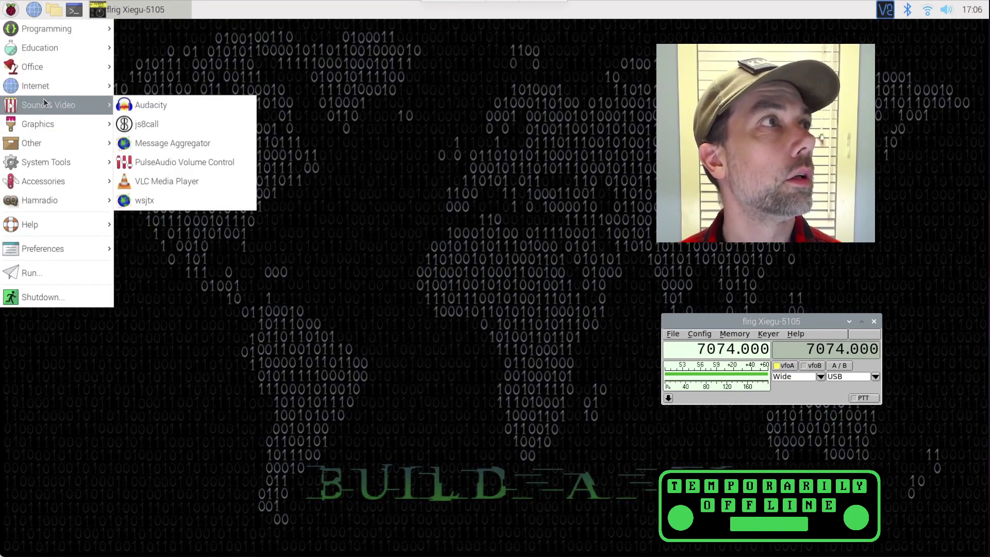
pyautogui.click(165, 208)
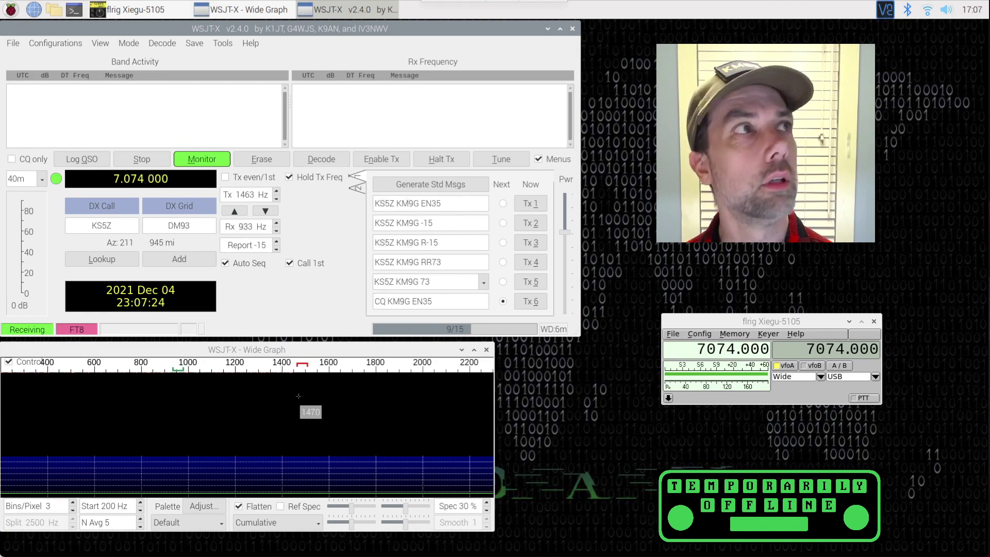
pyautogui.press('F2')
pyautogui.press('Escape')
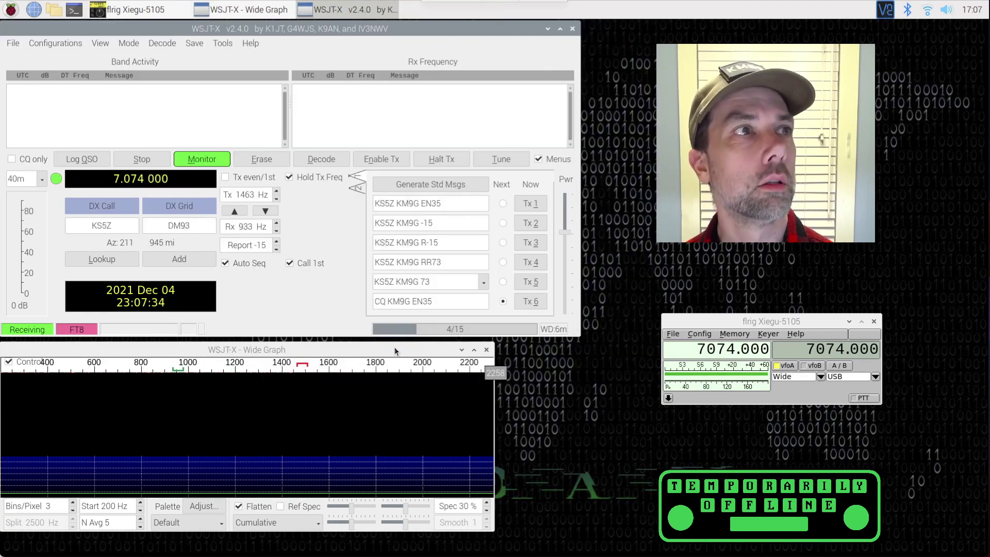
# Step: Enable transmission in WSJT-X to try calling CQ on FT8 at 7.074 MHz, and quit the program
pyautogui.click(385, 161)
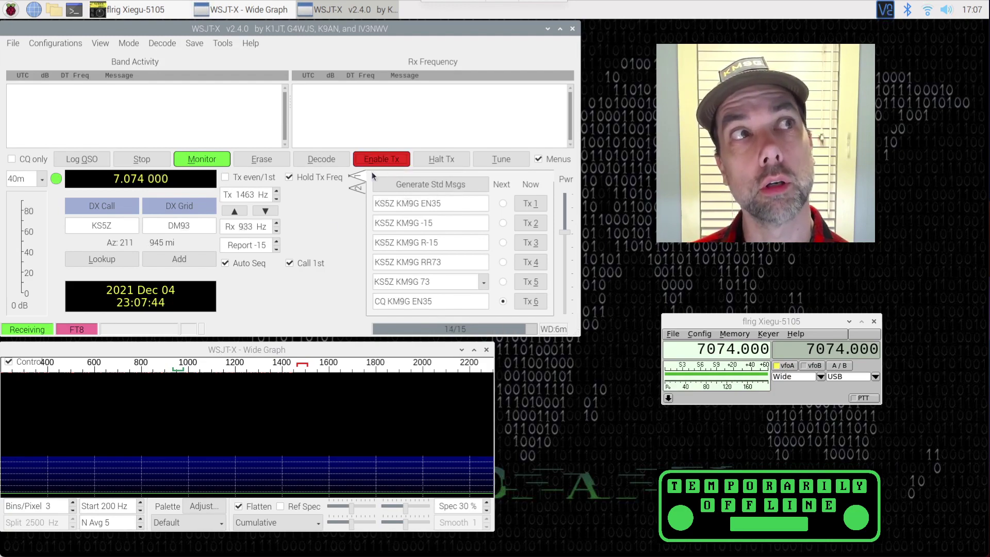
pyautogui.hotkey('ctrl', 'q')
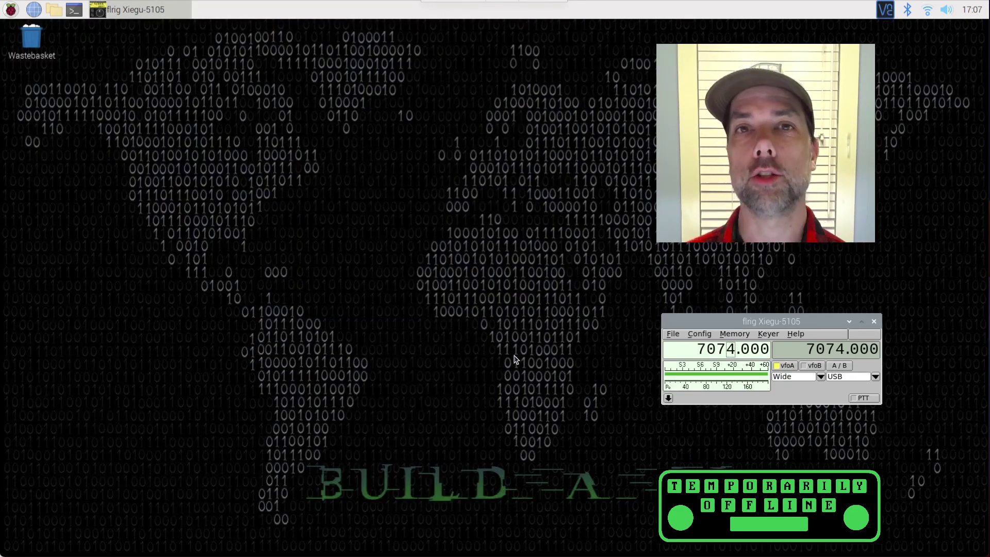